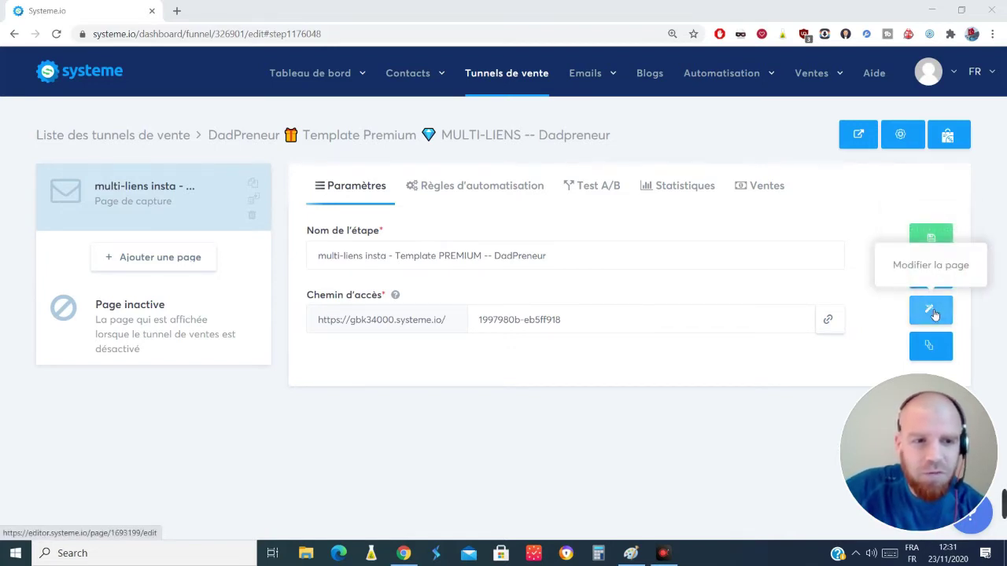
pyautogui.click(935, 315)
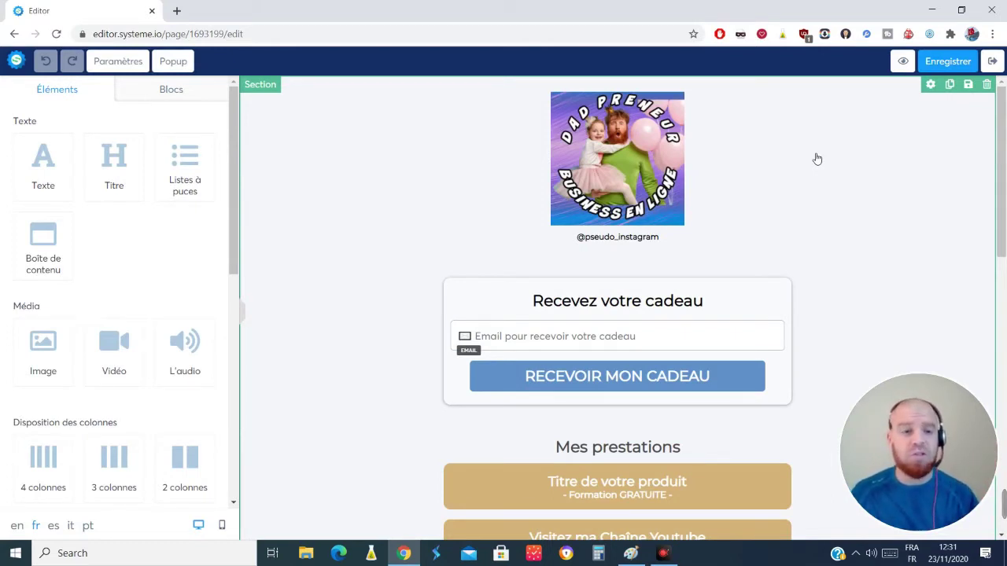
pyautogui.click(633, 164)
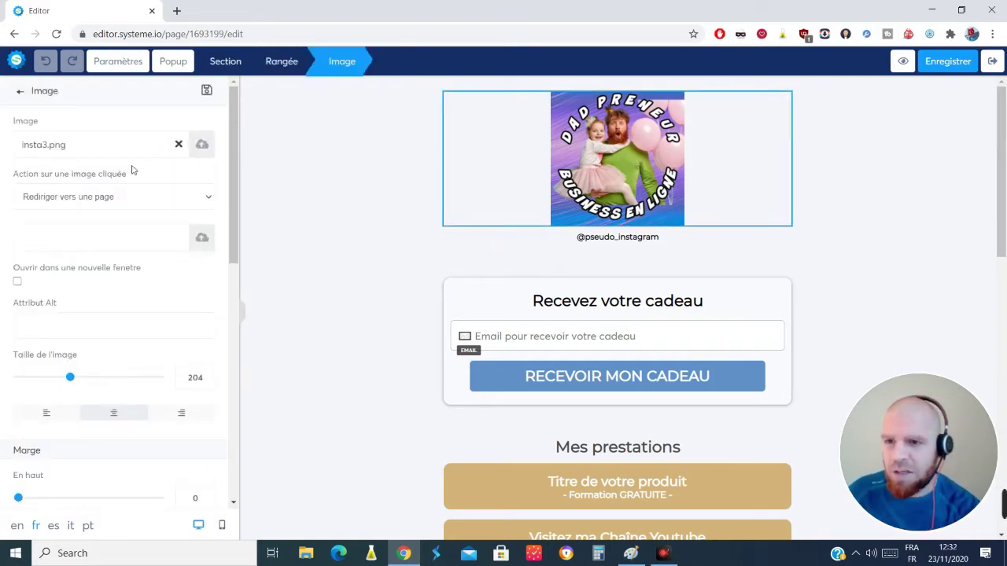
pyautogui.click(179, 146)
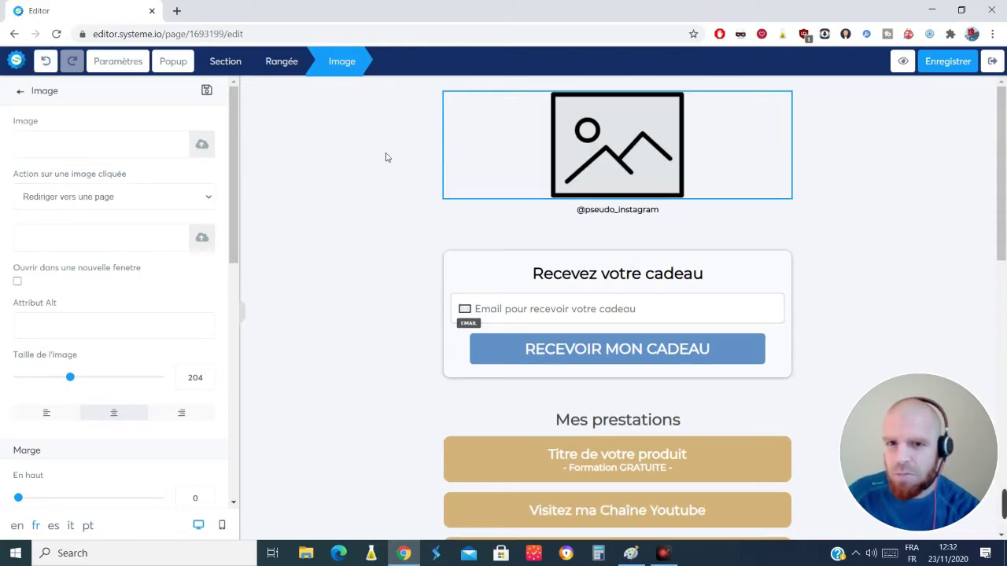
pyautogui.click(203, 148)
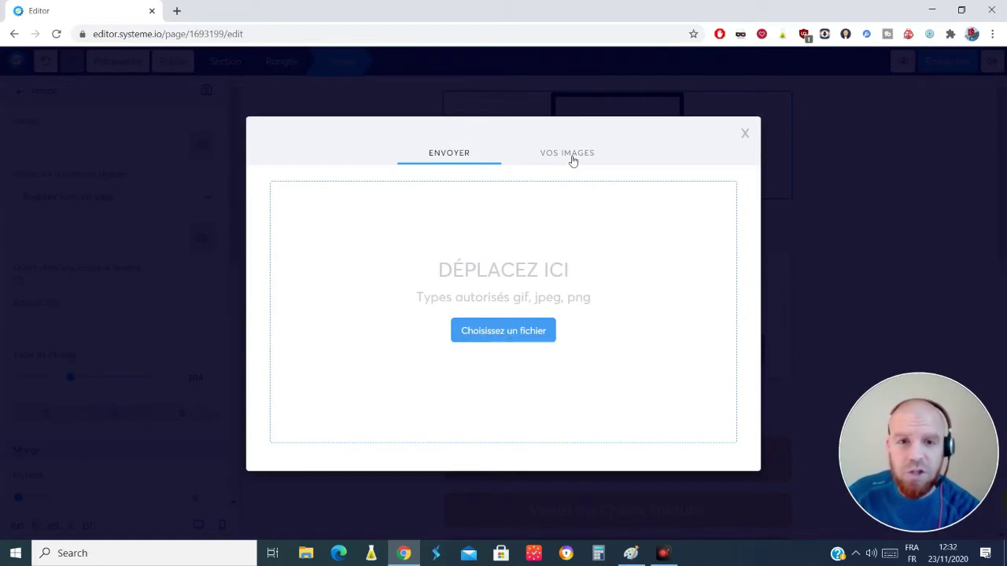
pyautogui.moveTo(573, 160); pyautogui.dragTo(686, 276)
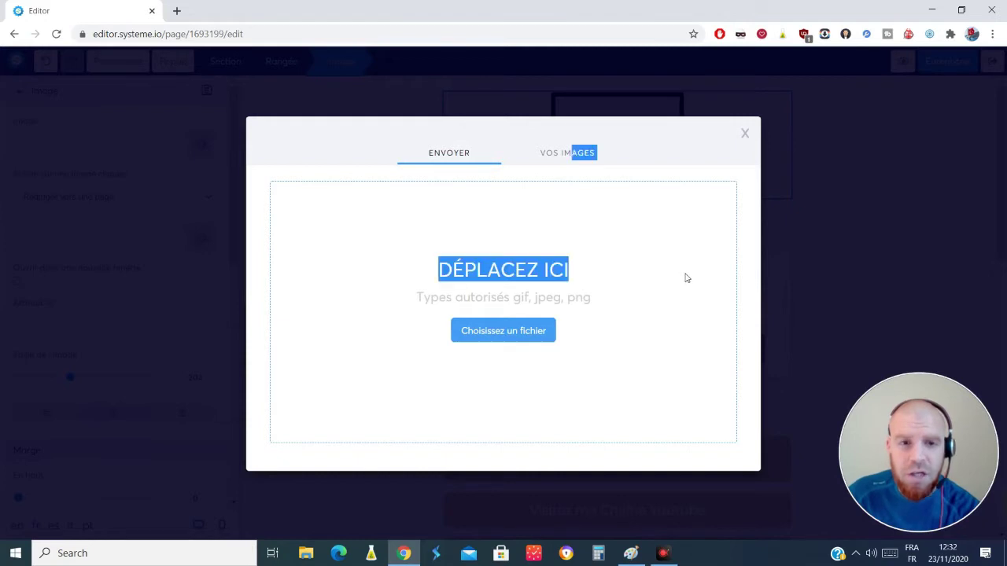
pyautogui.click(745, 134)
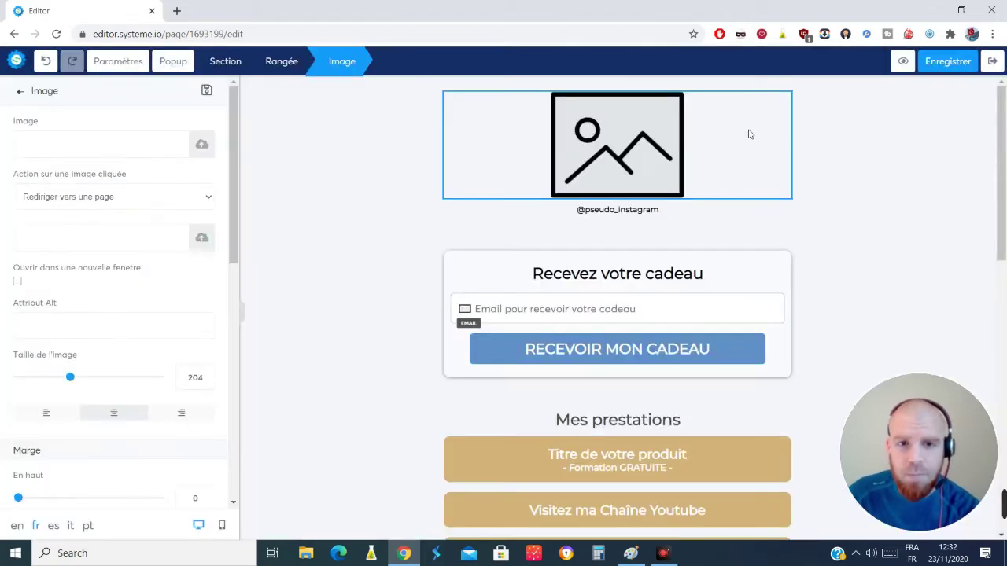
# Step: Examine the action and redirect settings of the "RECEVOIR MON CADEAU" form button
pyautogui.click(344, 193)
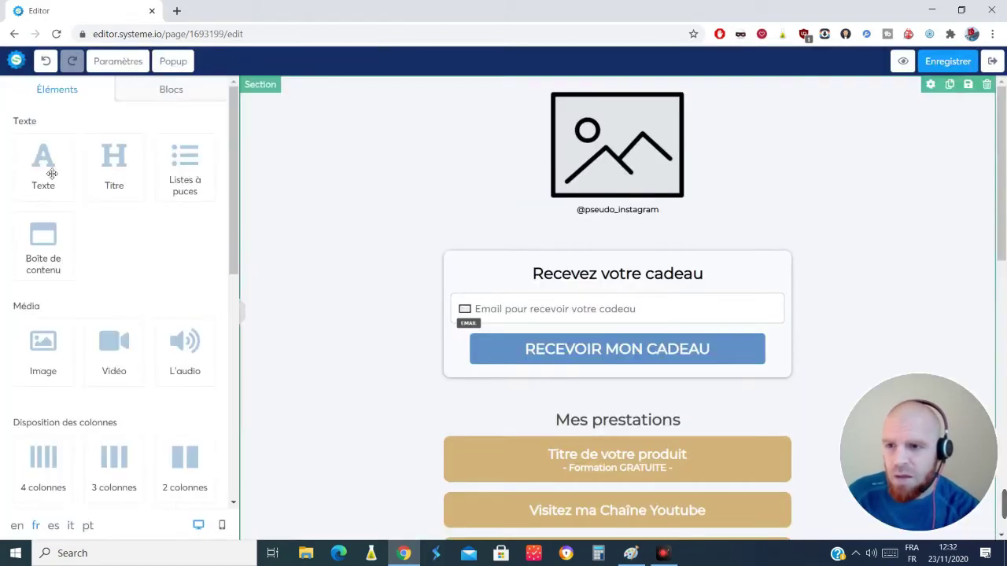
pyautogui.click(170, 91)
pyautogui.click(386, 275)
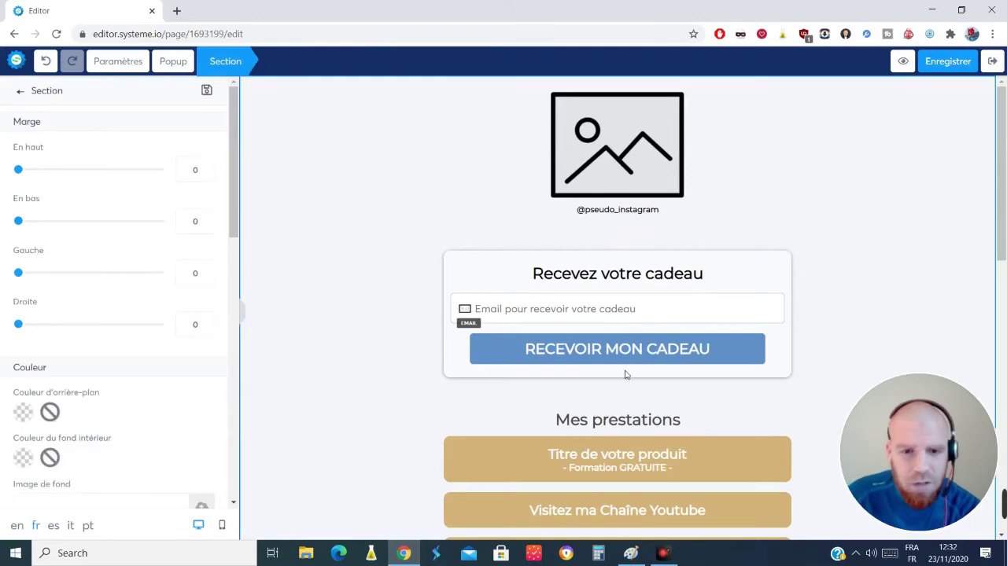
pyautogui.click(582, 361)
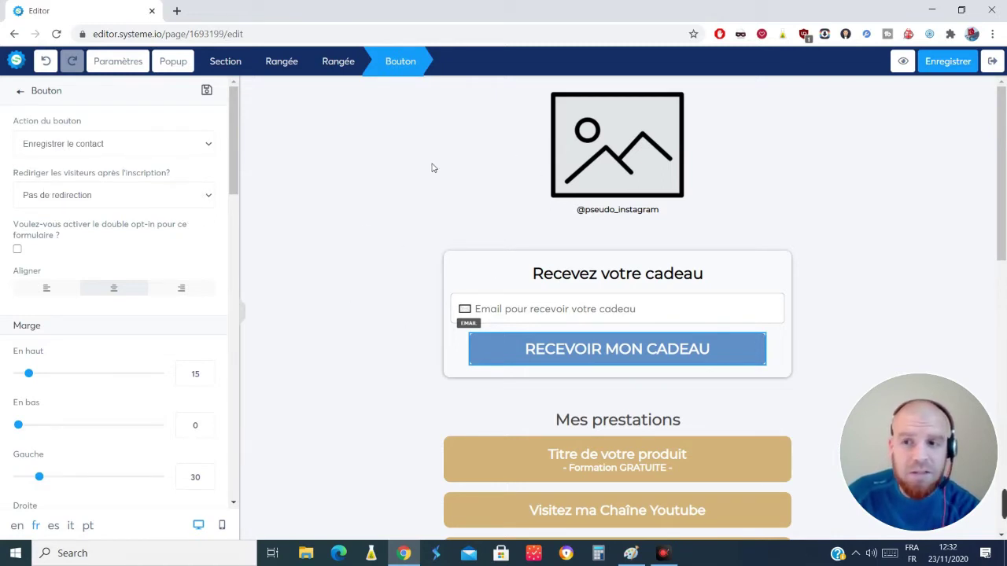
# Step: Change the text of the first button under "Mes prestations" to "Coaching Votre première séance"
pyautogui.moveTo(1004, 170); pyautogui.dragTo(1005, 322)
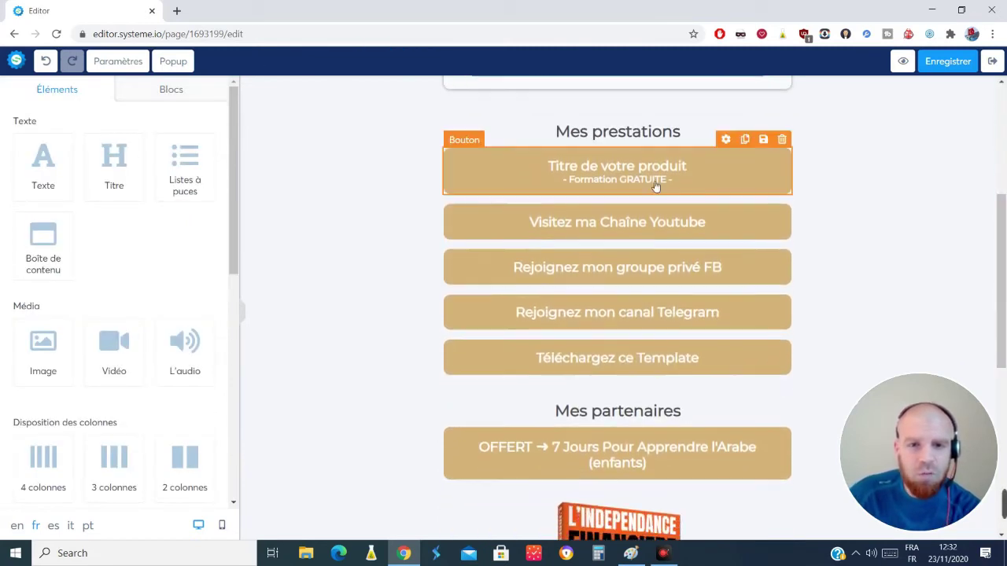
pyautogui.click(623, 182)
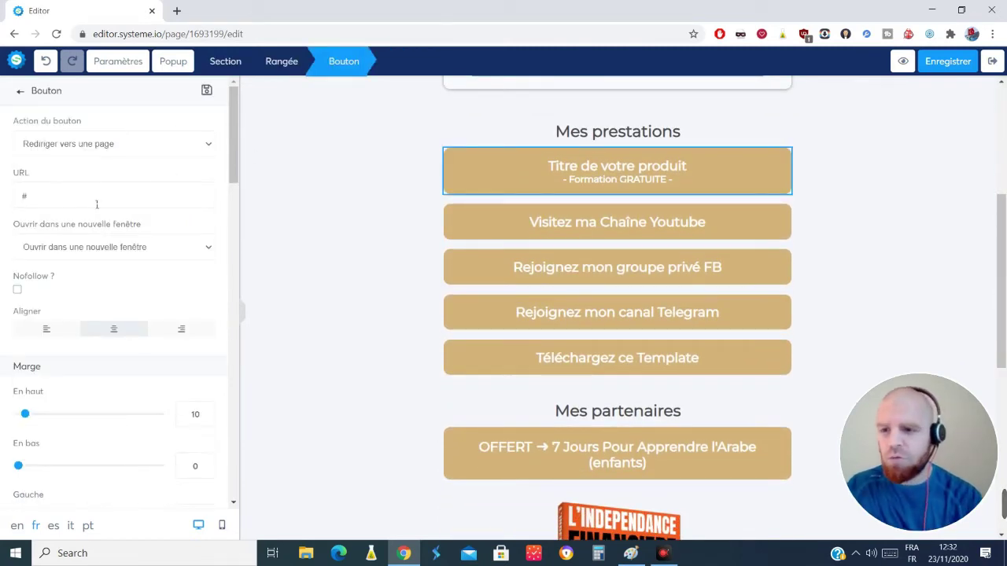
pyautogui.moveTo(231, 139); pyautogui.dragTo(247, 243)
pyautogui.moveTo(157, 203); pyautogui.dragTo(2, 171)
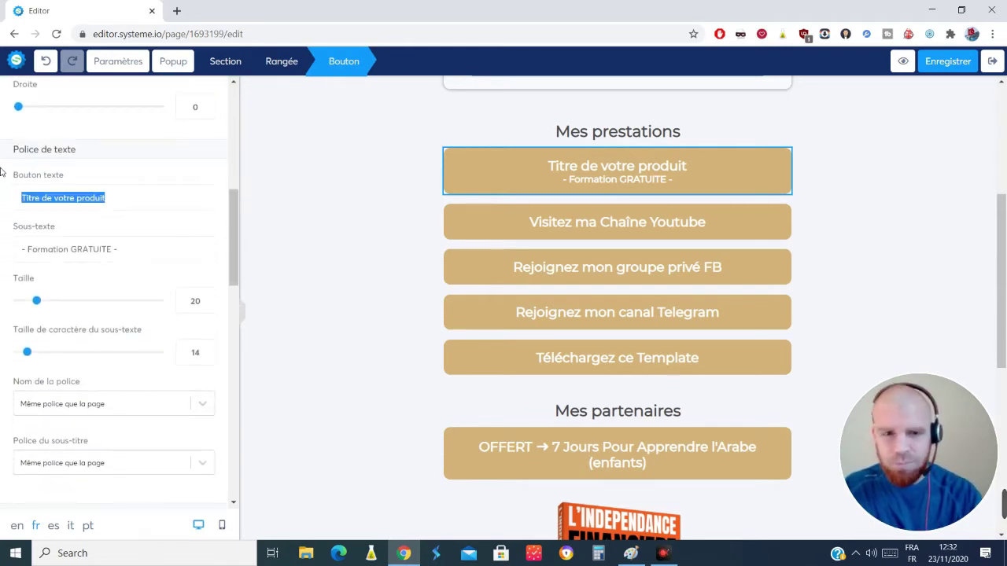
pyautogui.press('BackSpace')
pyautogui.write('Coaching')
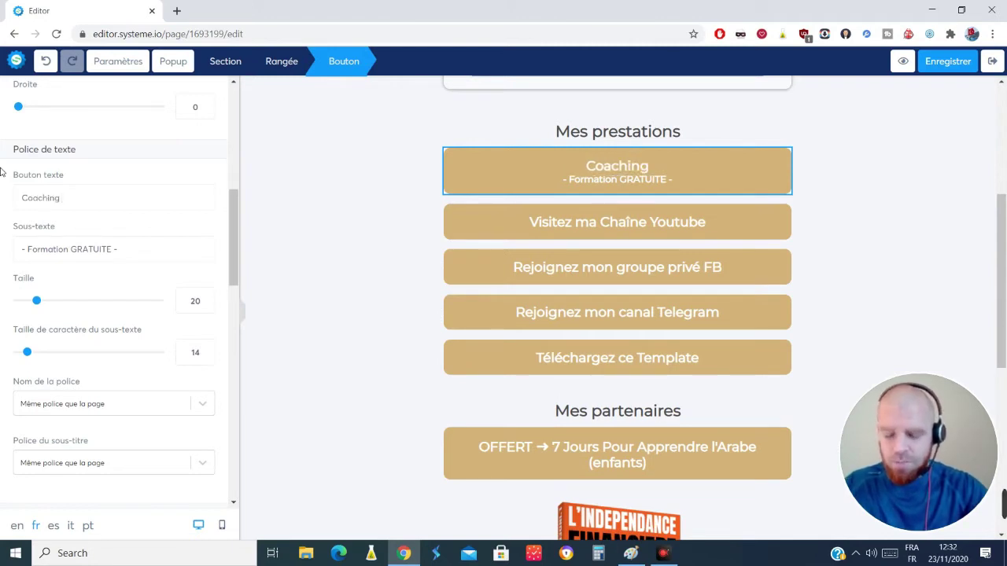
pyautogui.write(' Votre pre')
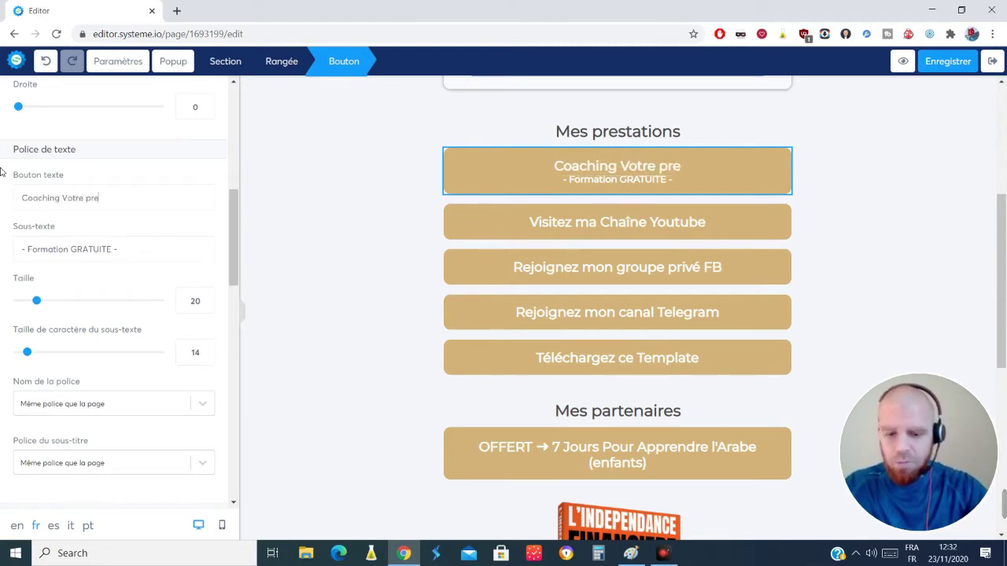
pyautogui.write('mière ')
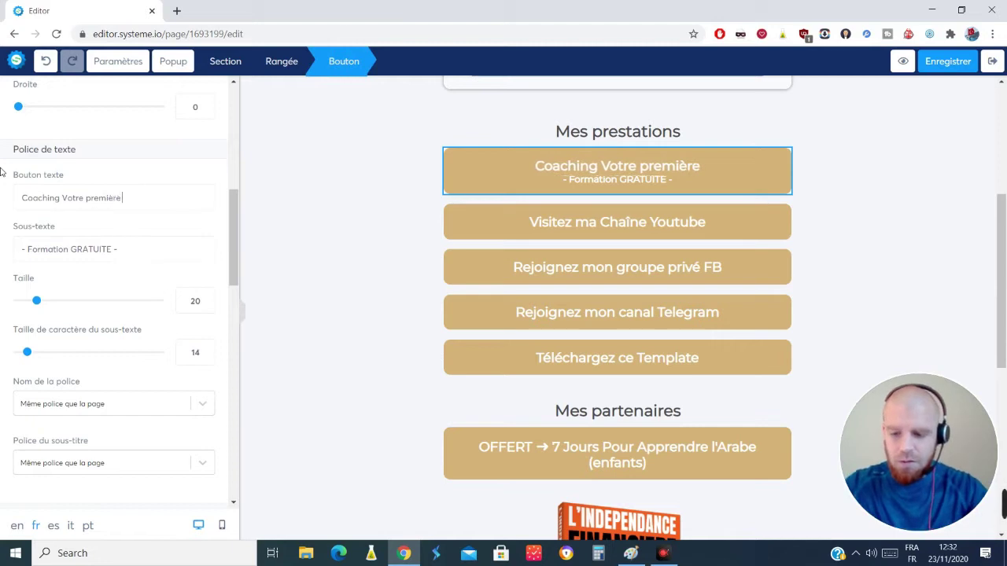
pyautogui.write('séance g')
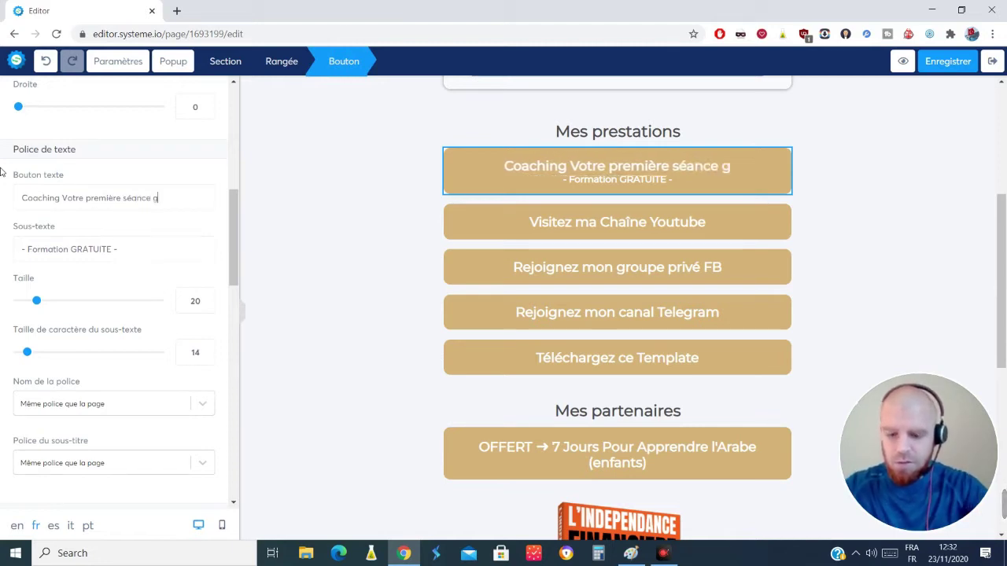
pyautogui.write('ratuit')
pyautogui.press('BackSpace')
pyautogui.press('BackSpace')
pyautogui.press('BackSpace')
pyautogui.press('BackSpace')
pyautogui.press('BackSpace')
pyautogui.press('BackSpace')
pyautogui.press('BackSpace')
pyautogui.press('BackSpace')
pyautogui.press('BackSpace')
pyautogui.press('BackSpace')
pyautogui.press('BackSpace')
pyautogui.press('BackSpace')
pyautogui.press('BackSpace')
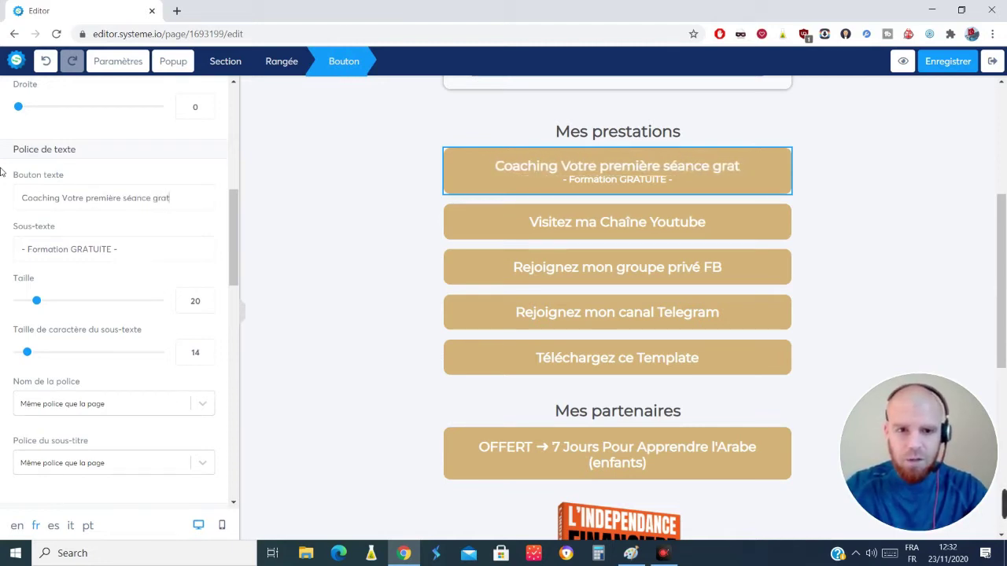
pyautogui.press('BackSpace')
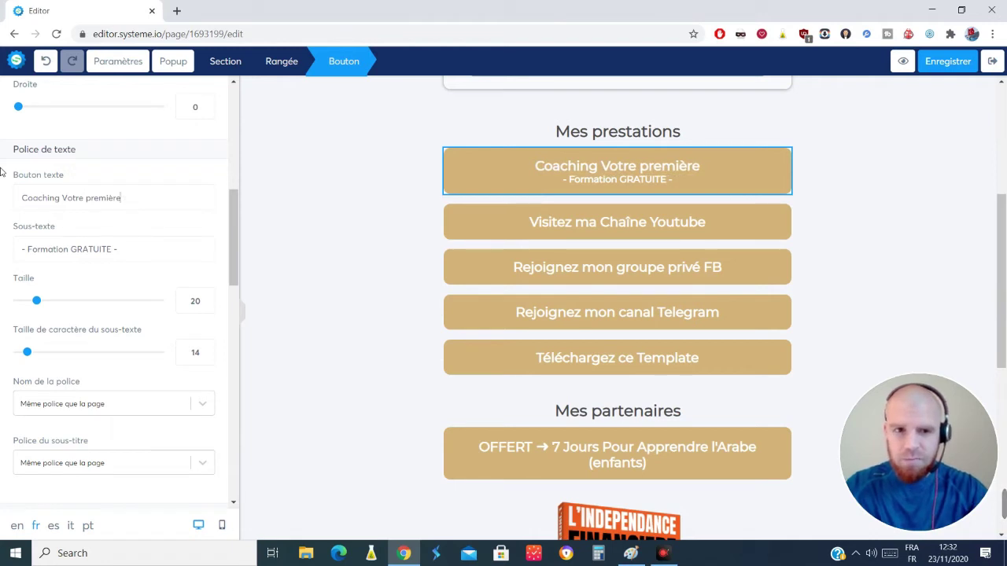
pyautogui.write('séance')
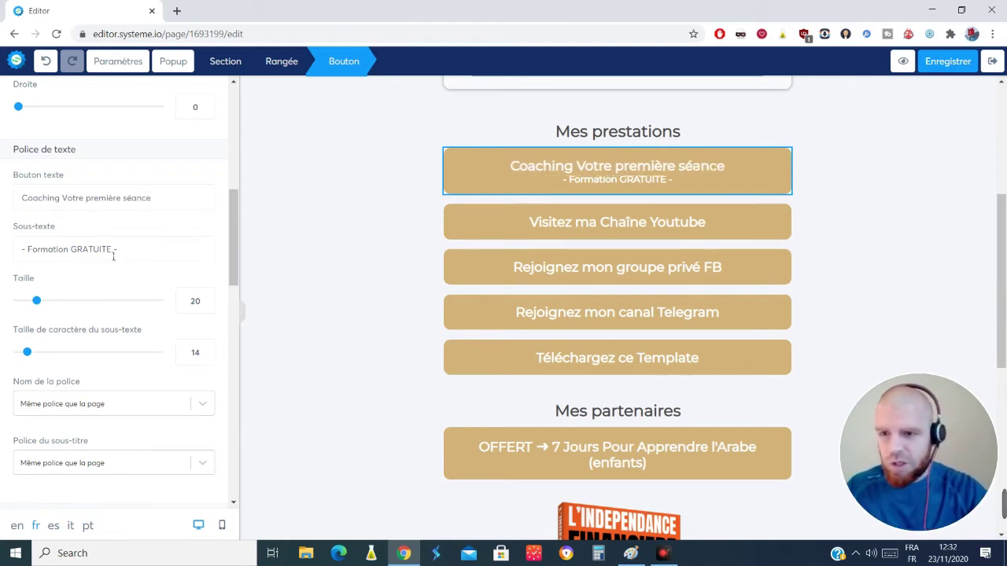
# Step: Change the coaching button's subtext to "- Premère GRATUITE -"
pyautogui.moveTo(69, 250); pyautogui.dragTo(32, 249)
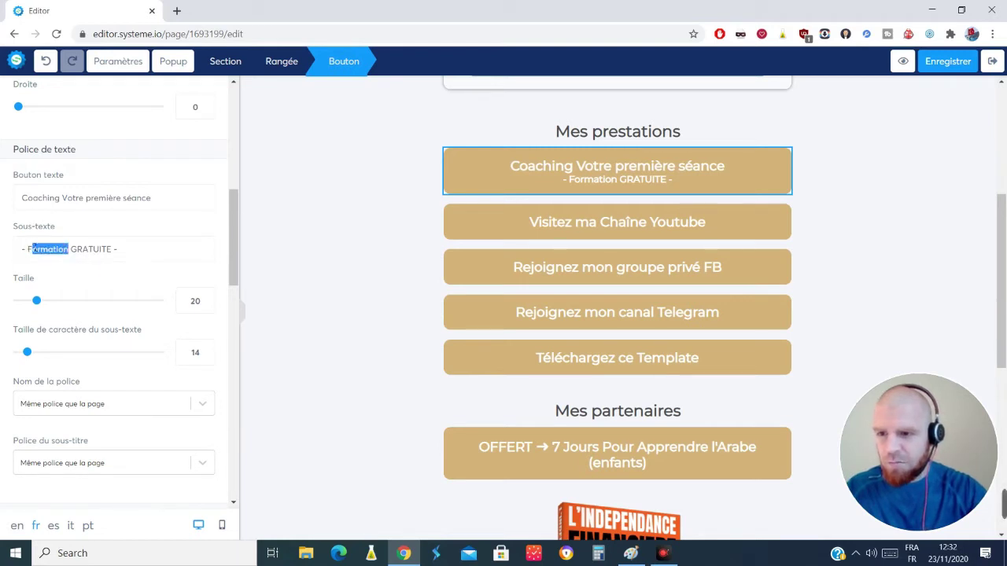
pyautogui.write('Premè')
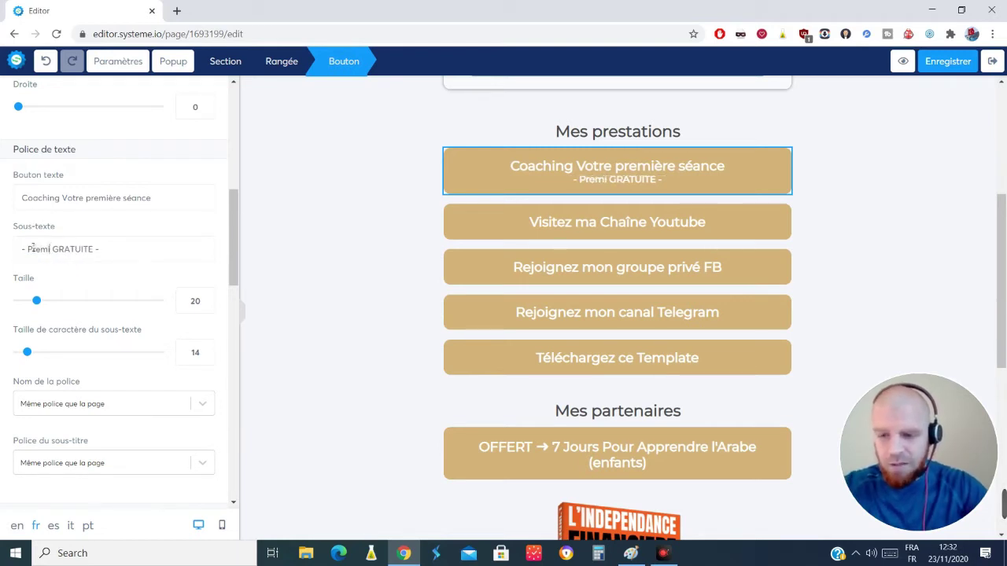
pyautogui.write('re')
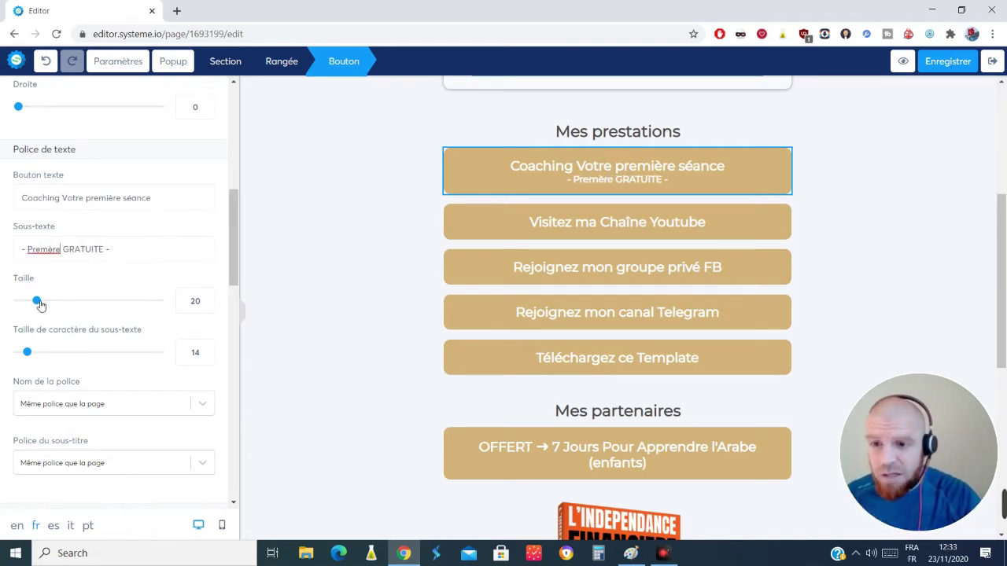
pyautogui.moveTo(39, 304); pyautogui.dragTo(41, 305)
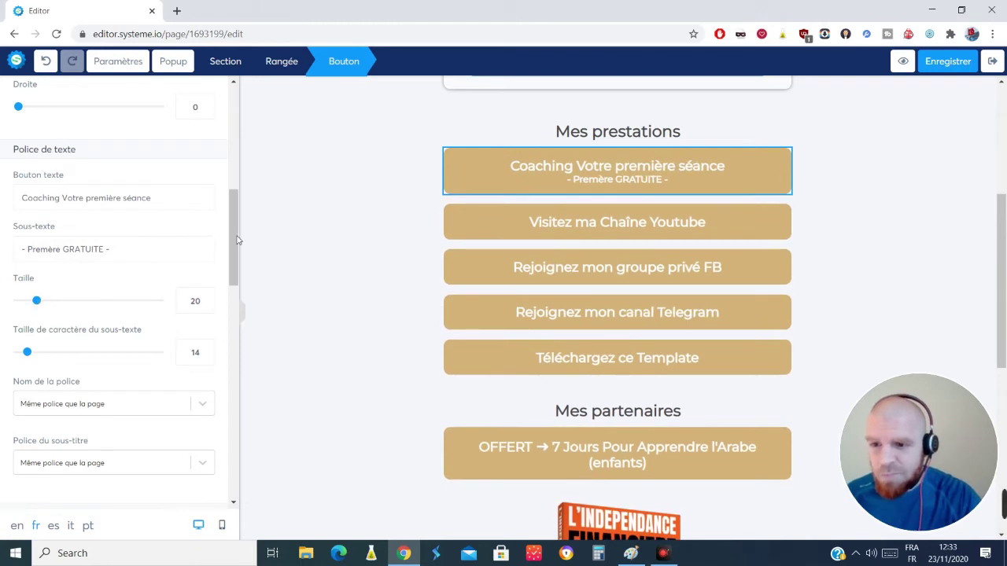
# Step: Set the coaching button's background colour to the light green swatch 7ED321
pyautogui.moveTo(234, 230); pyautogui.dragTo(254, 306)
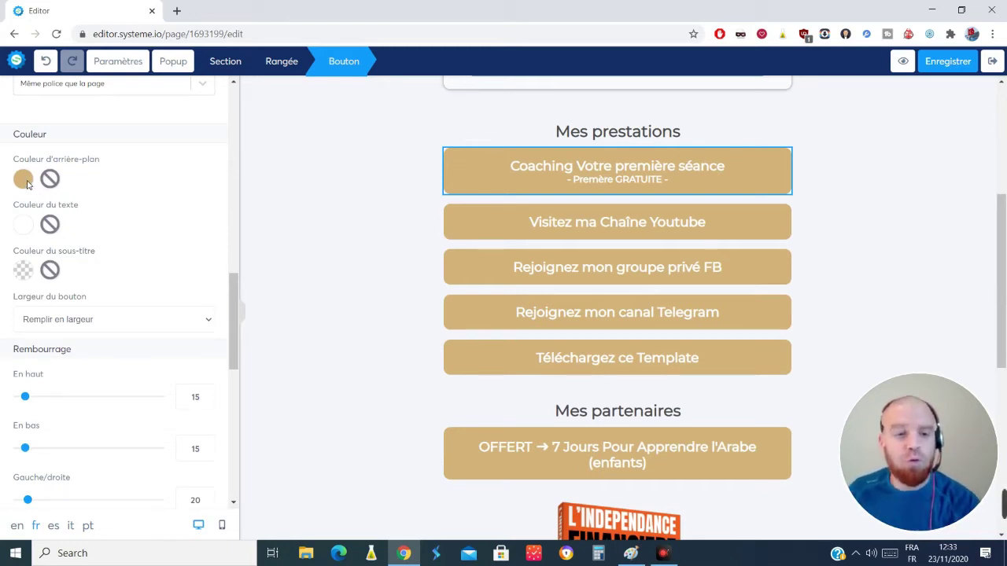
pyautogui.click(20, 181)
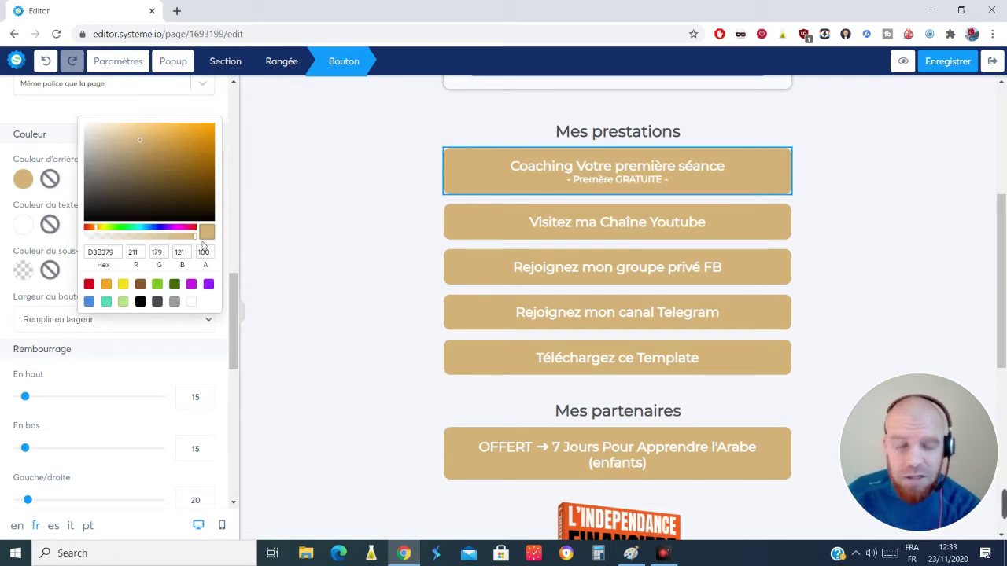
pyautogui.click(158, 285)
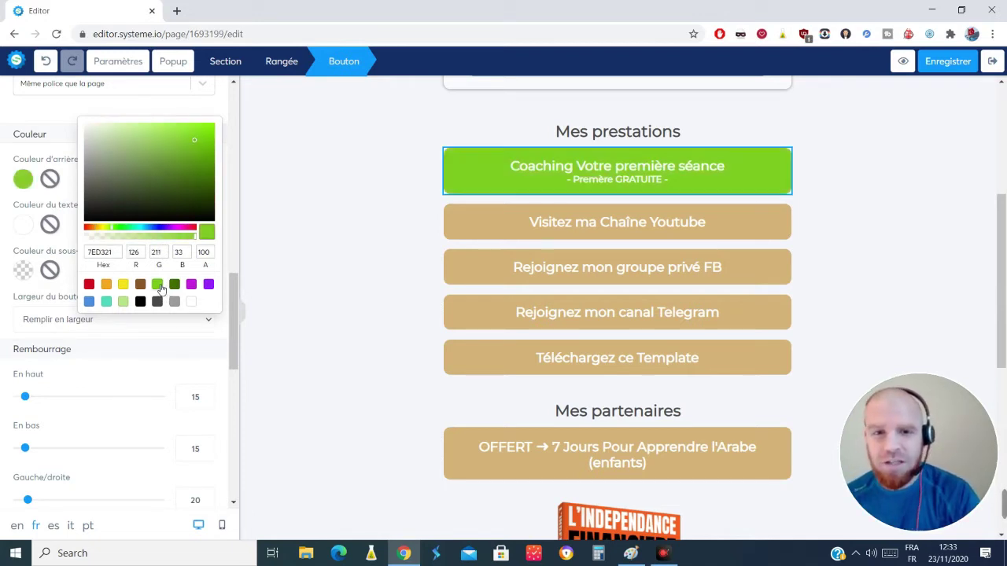
pyautogui.click(329, 259)
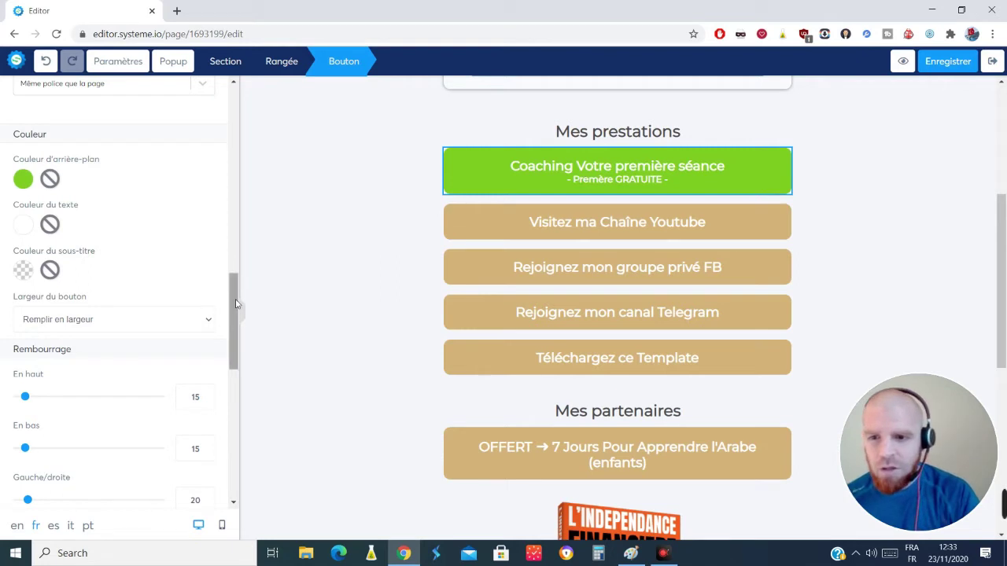
# Step: Clear the "#" placeholder from the coaching button's redirect URL
pyautogui.moveTo(235, 304); pyautogui.dragTo(211, 96)
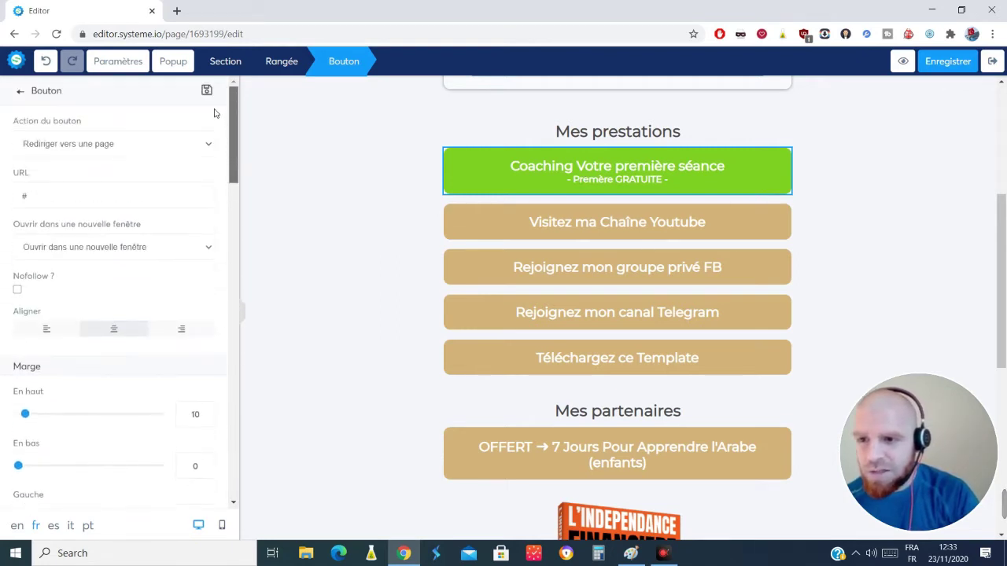
pyautogui.moveTo(33, 198); pyautogui.dragTo(18, 174)
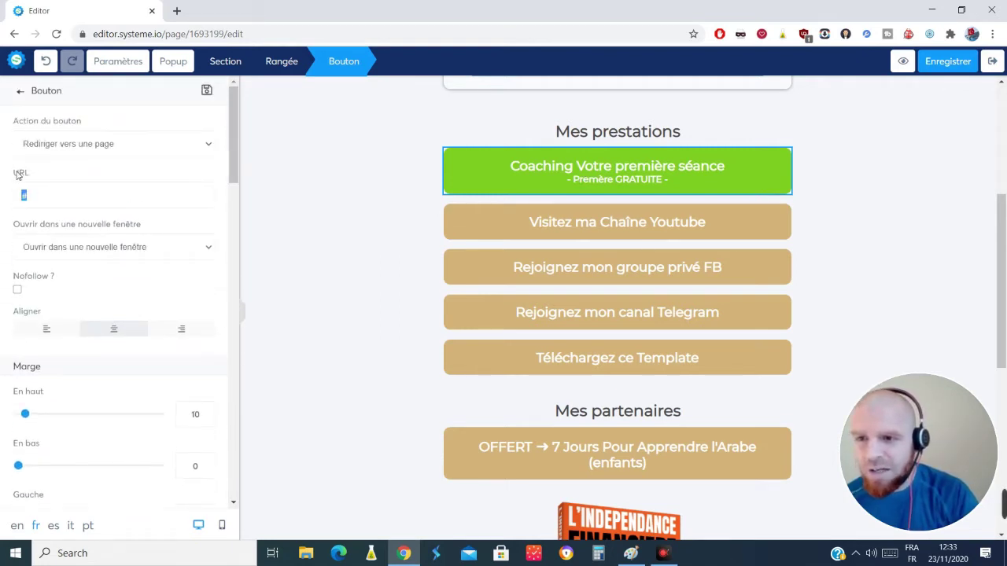
pyautogui.press('BackSpace')
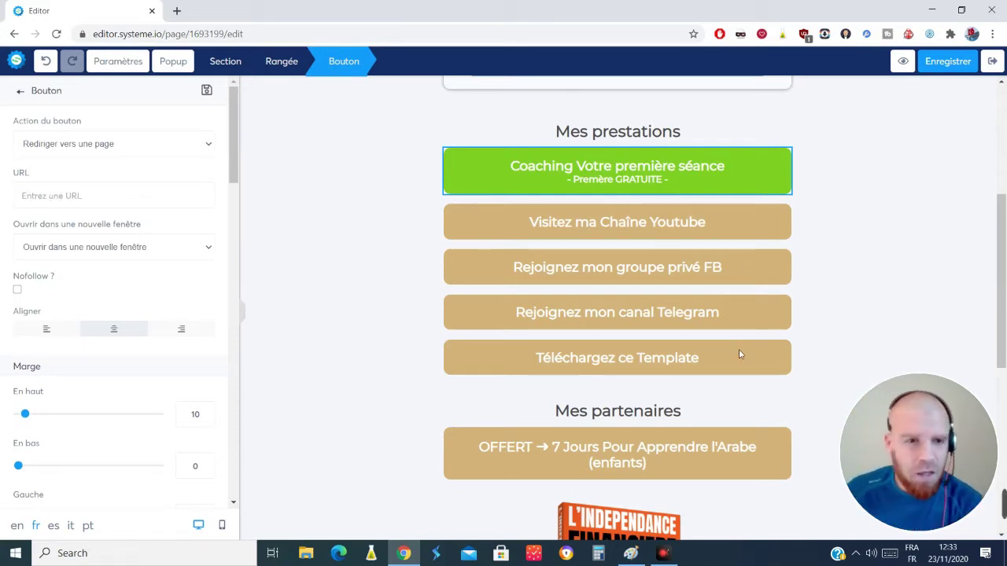
# Step: Insert an empty image element between the "Téléchargez ce Template" button and the "Mes partenaires" heading, and select it
pyautogui.moveTo(1003, 216); pyautogui.dragTo(1003, 271)
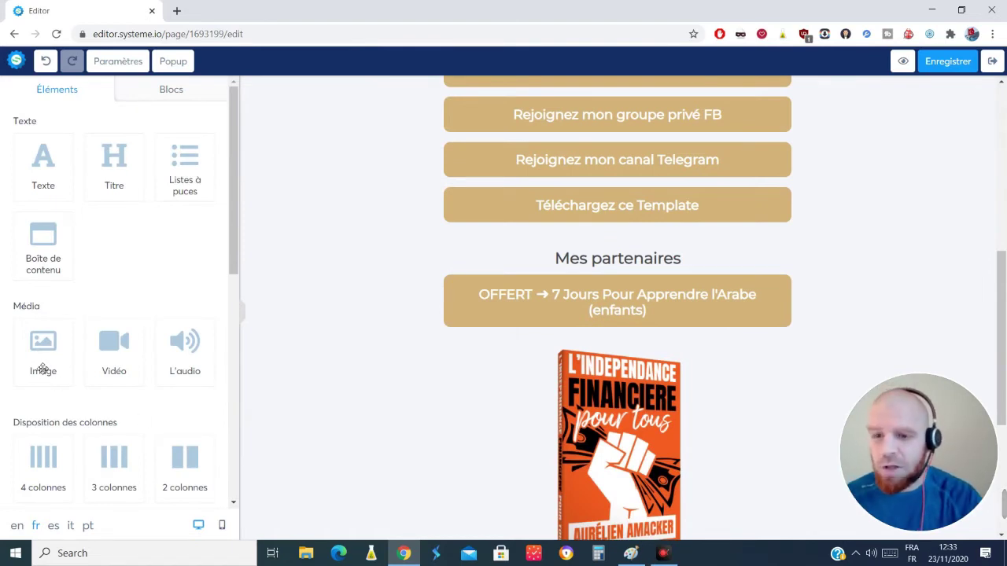
pyautogui.moveTo(43, 367); pyautogui.dragTo(620, 257)
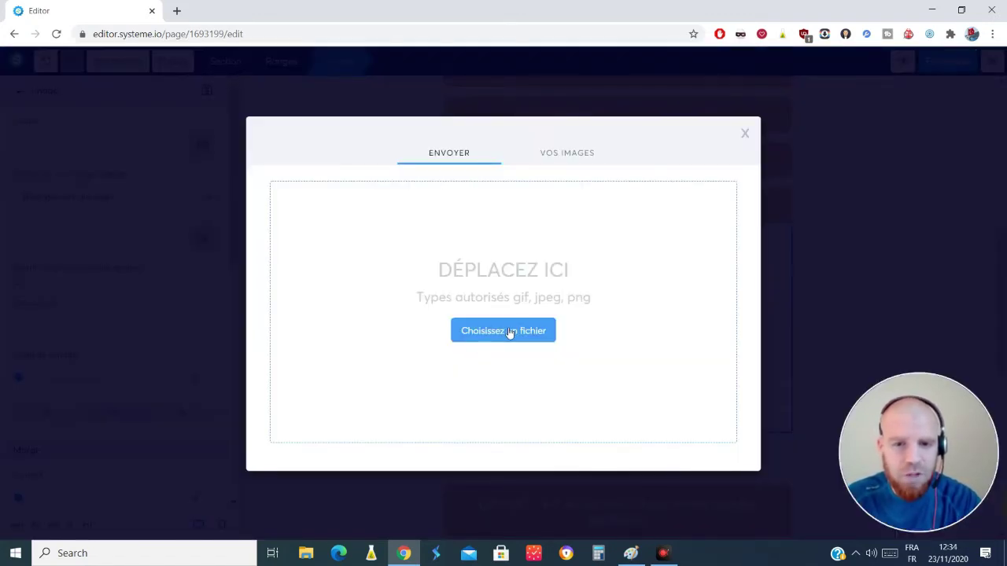
pyautogui.click(748, 135)
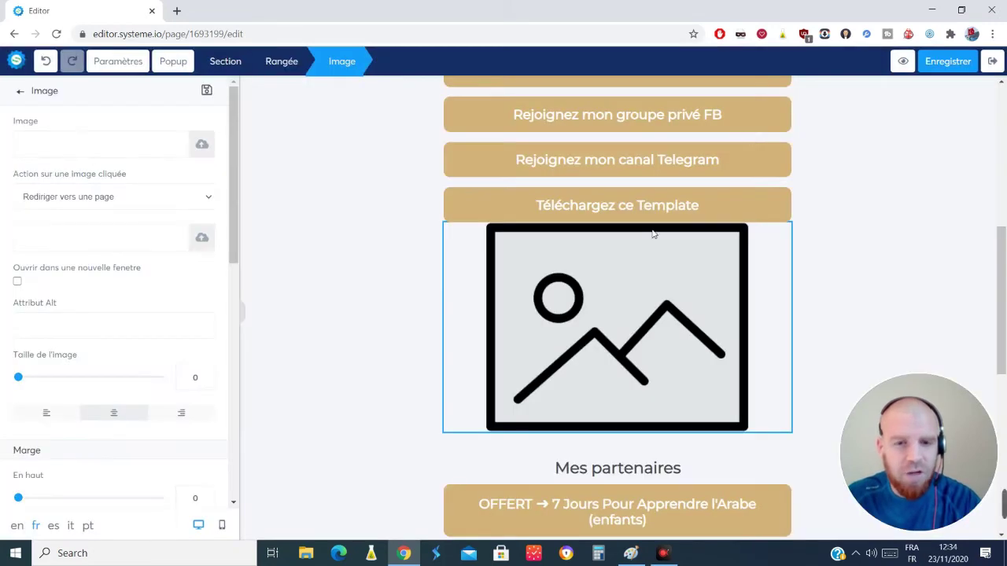
pyautogui.click(974, 308)
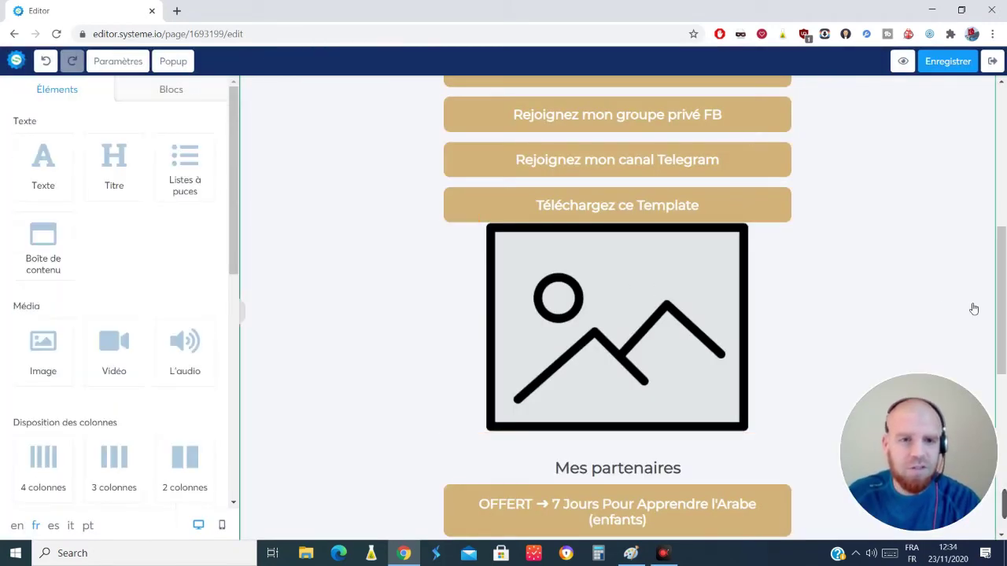
pyautogui.click(627, 299)
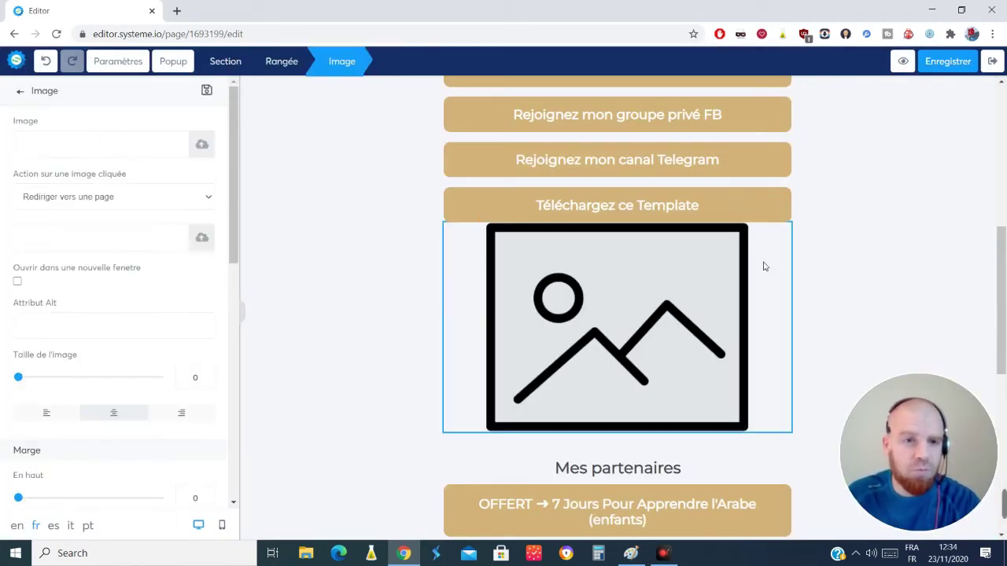
# Step: Delete the empty image element between the "Téléchargez ce Template" button and the "Mes partenaires" heading
pyautogui.click(764, 266)
pyautogui.click(788, 215)
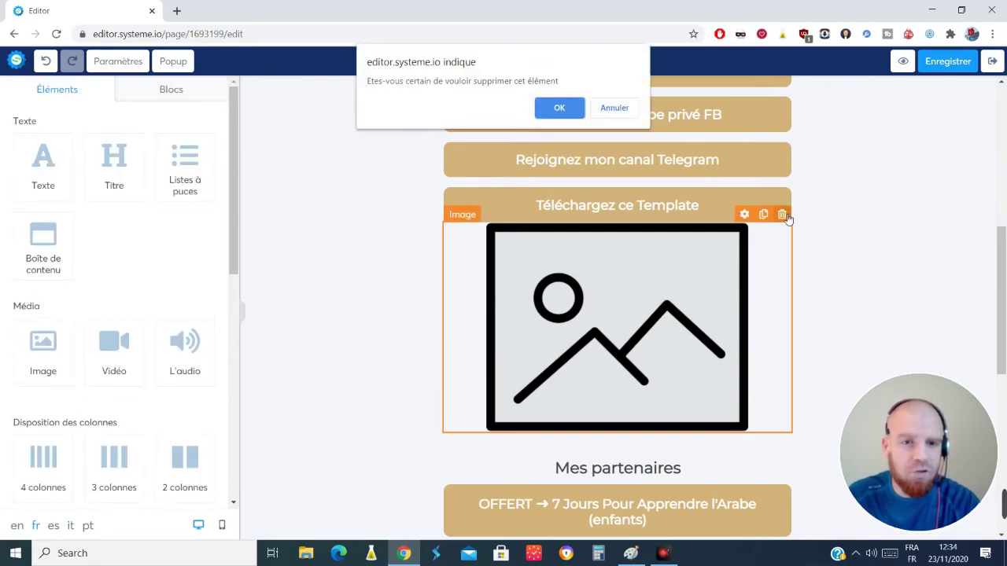
pyautogui.click(573, 114)
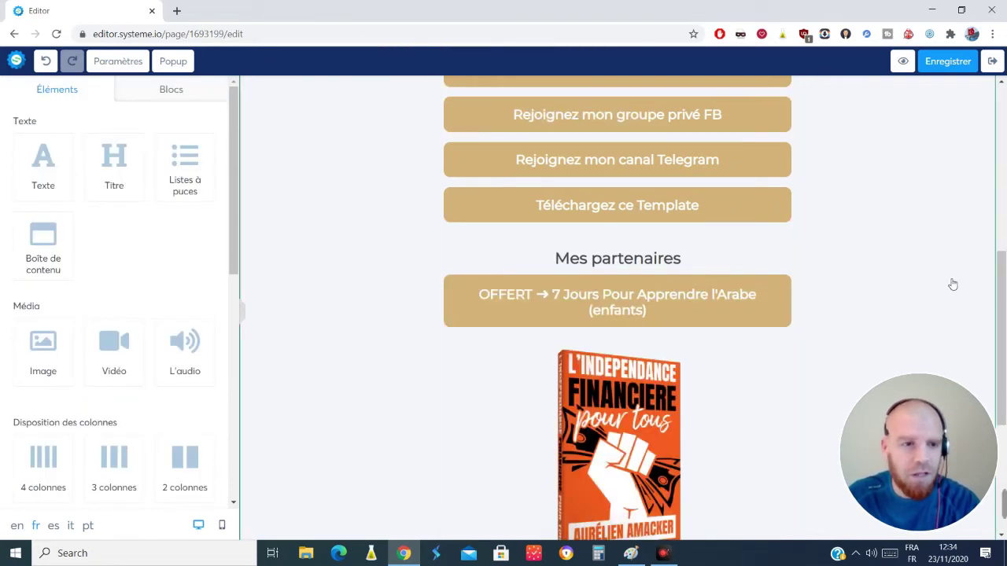
# Step: Delete the "Visitez ma Chaîne Youtube" button below the green coaching button
pyautogui.moveTo(1003, 339); pyautogui.dragTo(1002, 303)
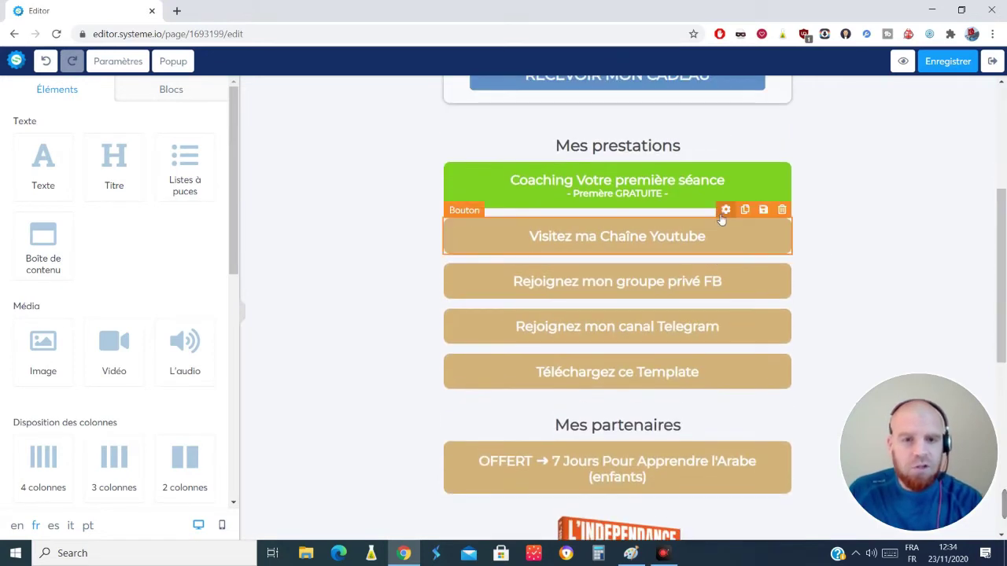
pyautogui.click(787, 212)
pyautogui.click(564, 110)
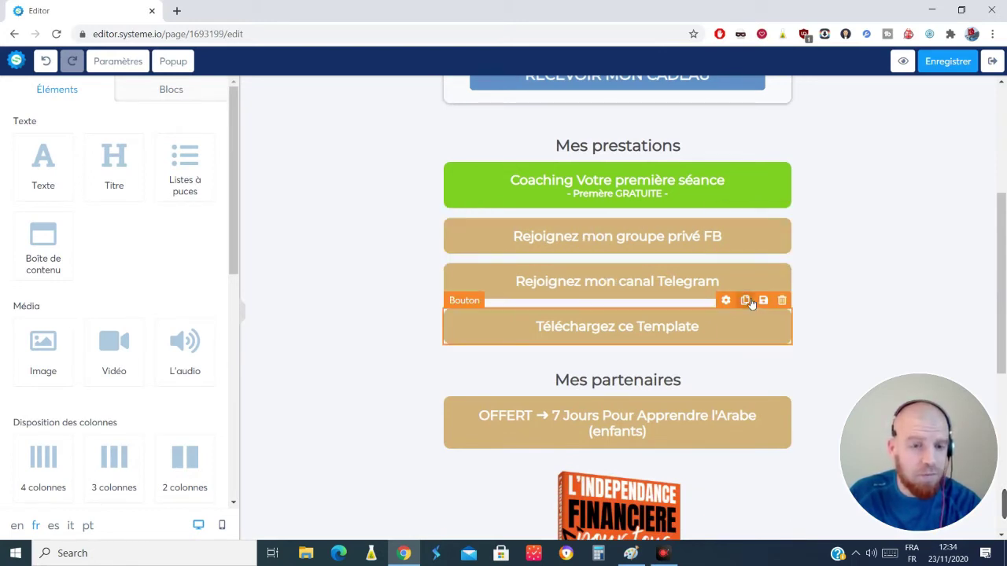
# Step: Duplicate the "Téléchargez ce Template" button twice and change the first copy's text to "Ma page facebook"
pyautogui.click(746, 300)
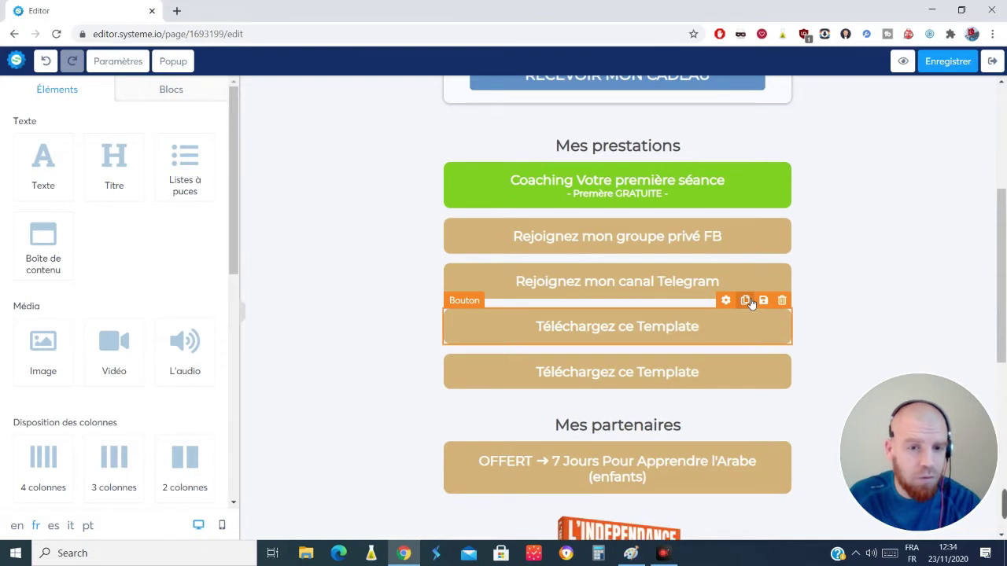
pyautogui.click(746, 300)
pyautogui.click(652, 373)
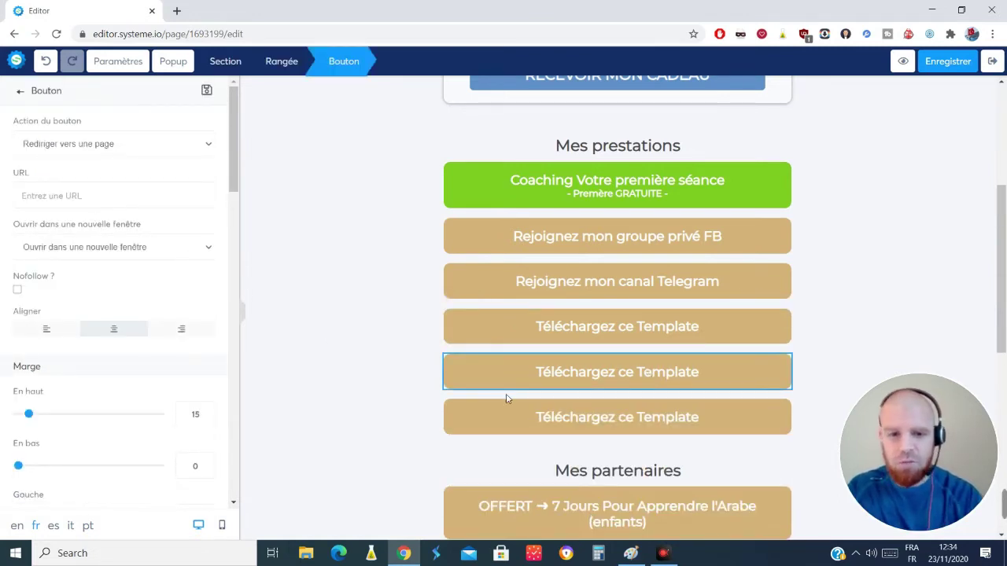
pyautogui.click(587, 378)
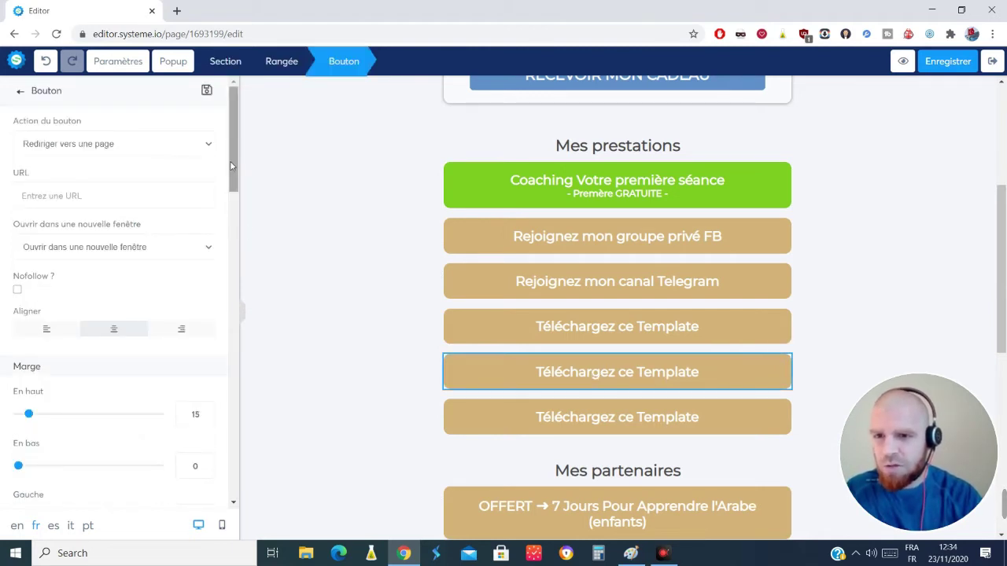
pyautogui.moveTo(230, 160); pyautogui.dragTo(246, 269)
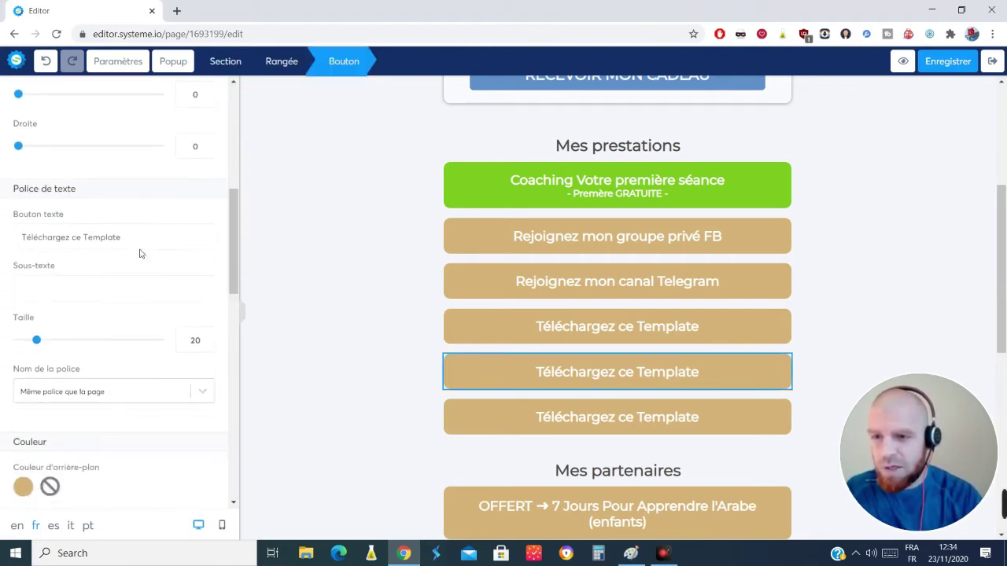
pyautogui.moveTo(136, 239); pyautogui.dragTo(1, 214)
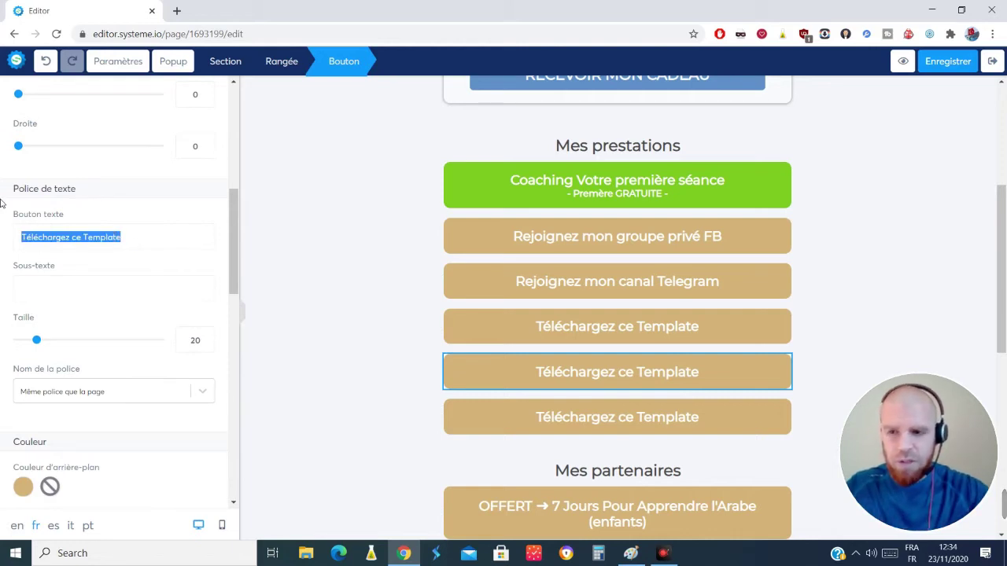
pyautogui.write('Ma page ')
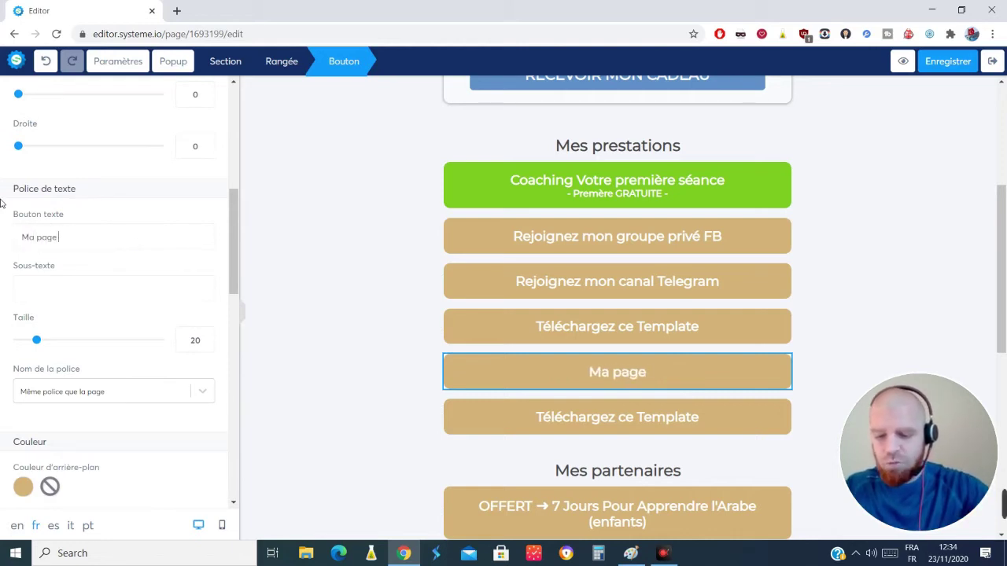
pyautogui.write('facebook')
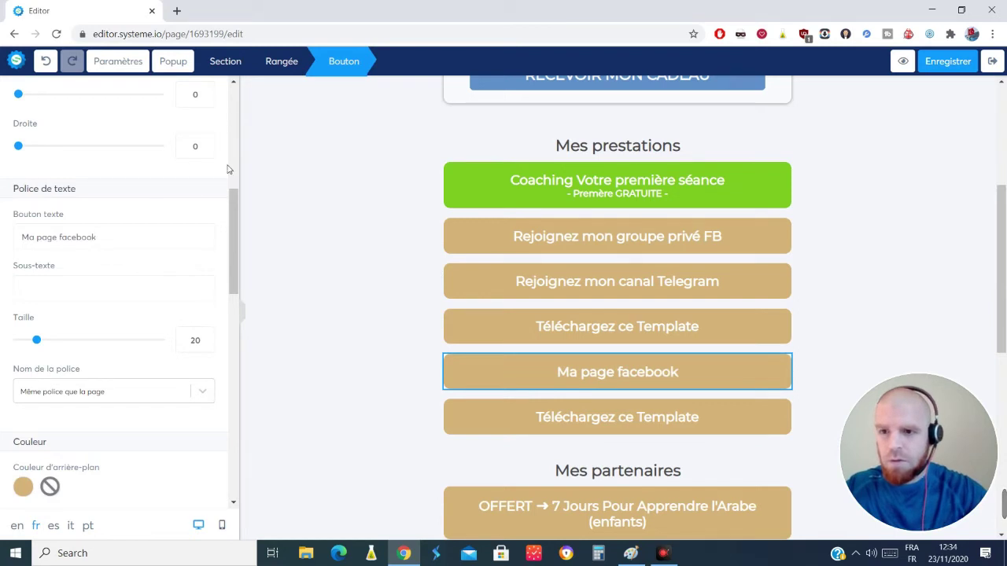
pyautogui.moveTo(240, 230); pyautogui.dragTo(224, 125)
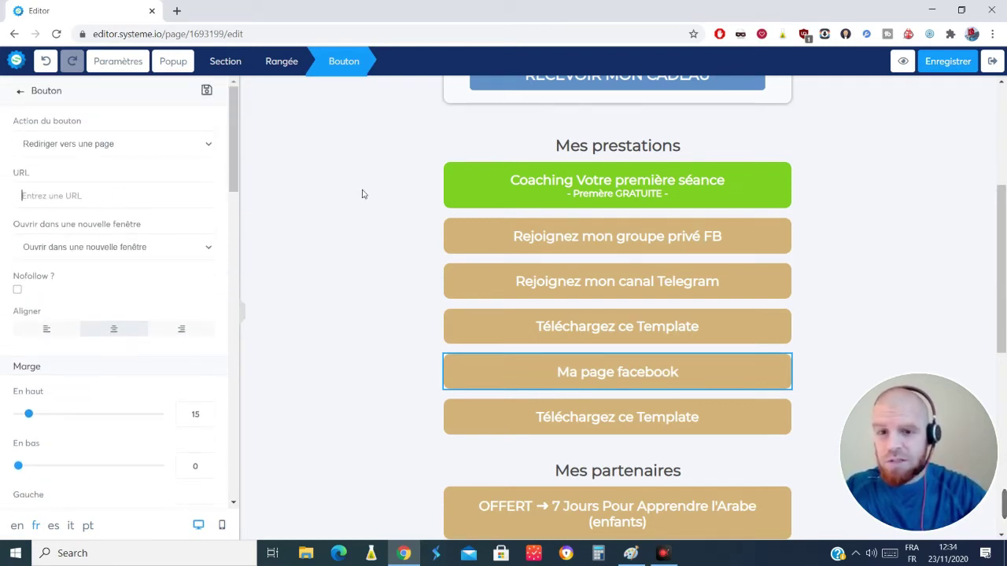
pyautogui.click(376, 209)
# Step: Change the text of the last "Téléchargez ce Template" copy, below "Ma page facebook", to "Ma chaine YouTube"
pyautogui.click(678, 419)
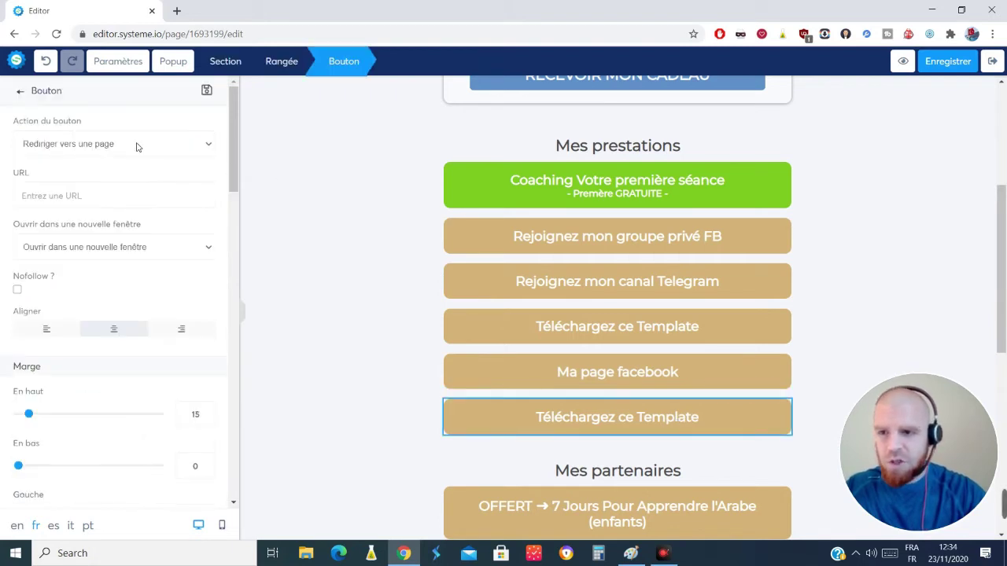
pyautogui.click(242, 159)
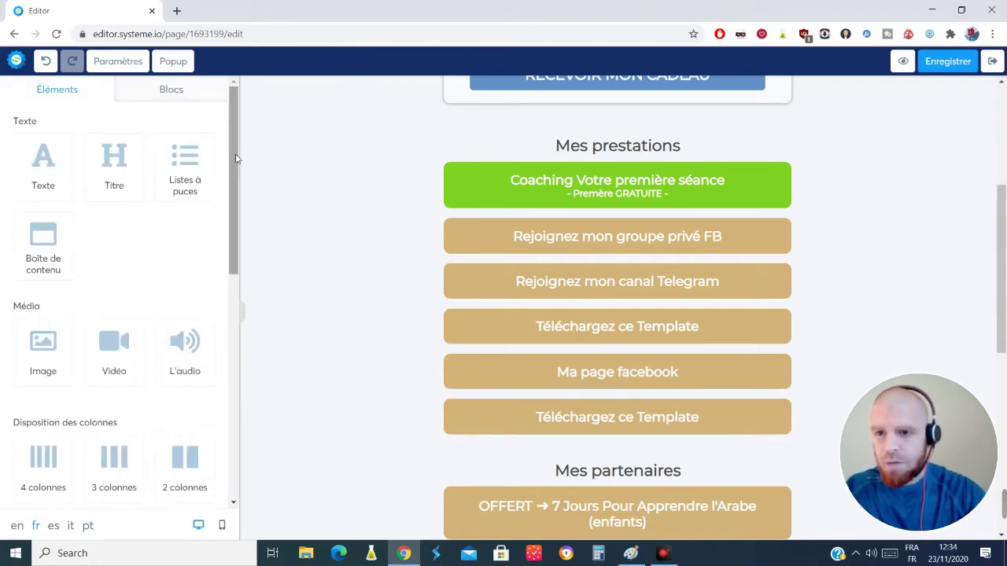
pyautogui.click(629, 377)
pyautogui.click(628, 419)
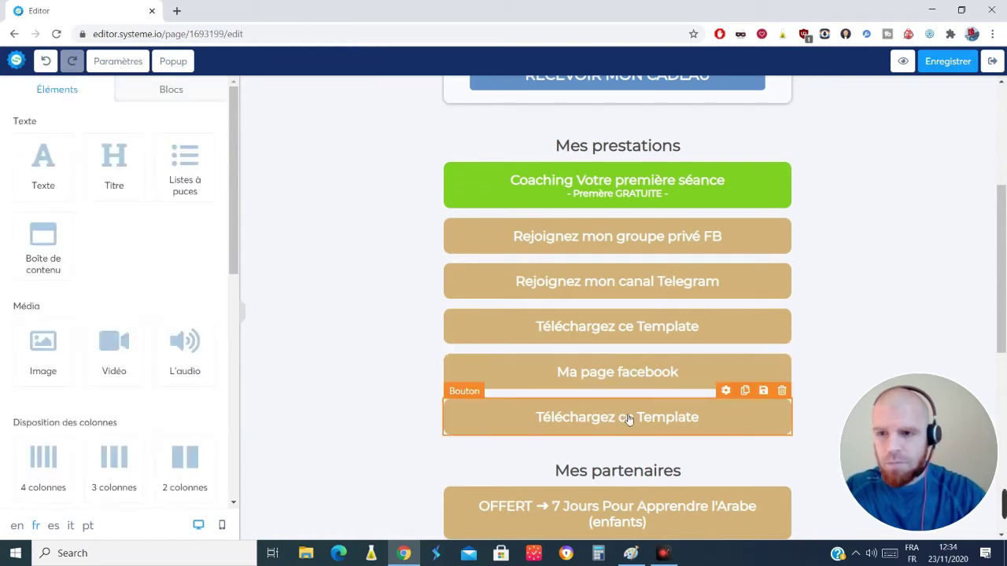
pyautogui.click(629, 419)
pyautogui.moveTo(233, 162); pyautogui.dragTo(250, 415)
pyautogui.moveTo(251, 354); pyautogui.dragTo(2, 247)
pyautogui.write('Ma')
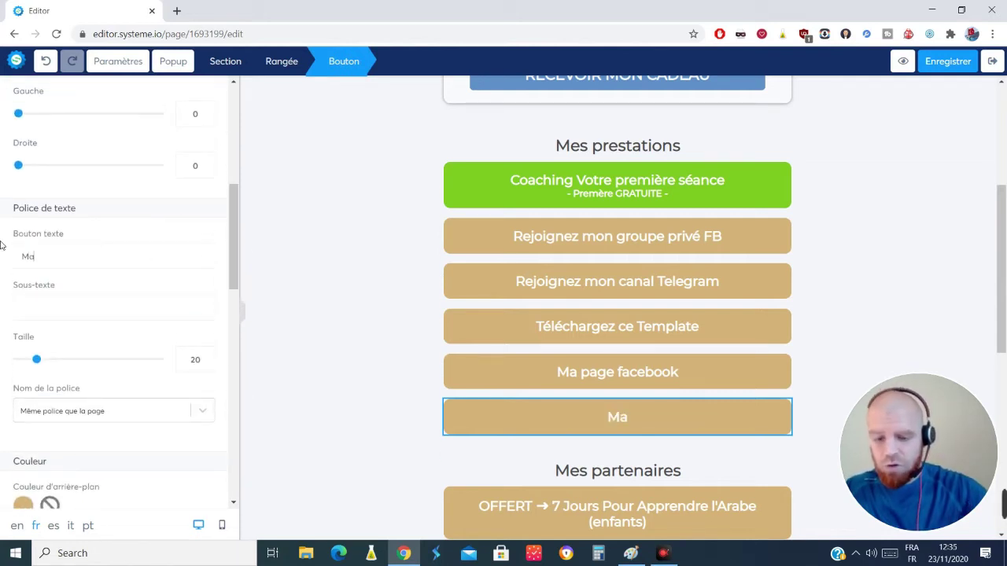
pyautogui.write(' chaine YouTube')
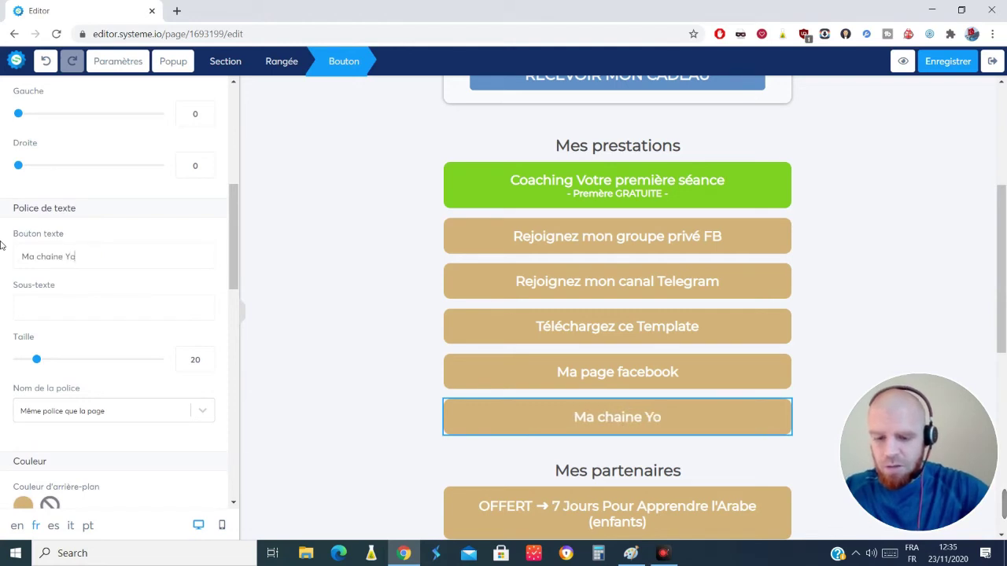
pyautogui.click(351, 294)
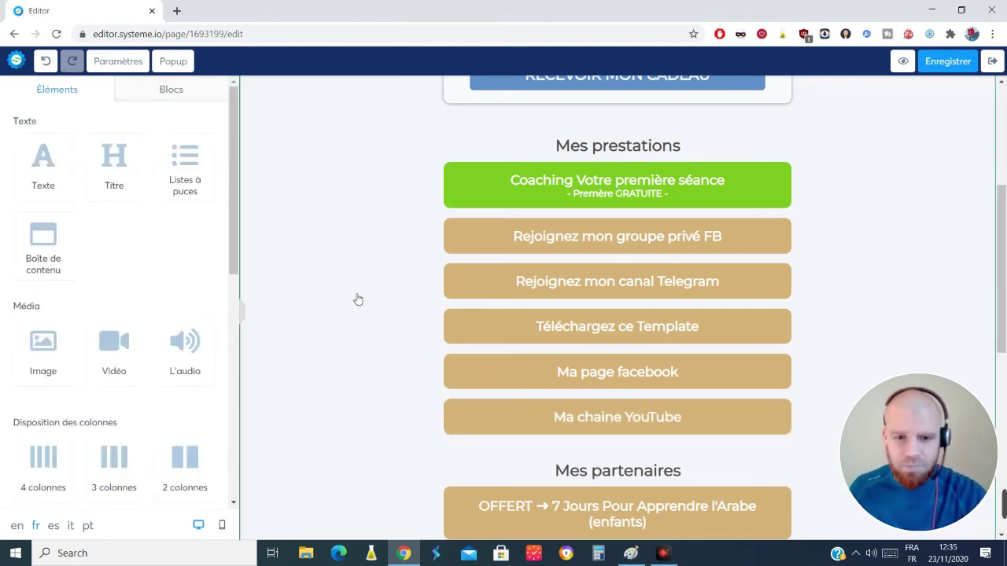
pyautogui.click(352, 301)
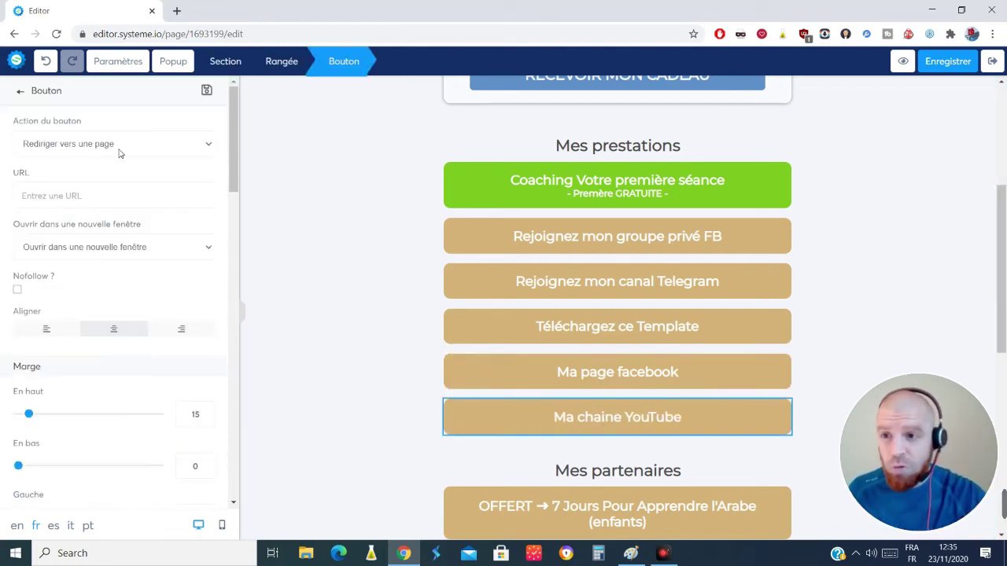
pyautogui.click(276, 168)
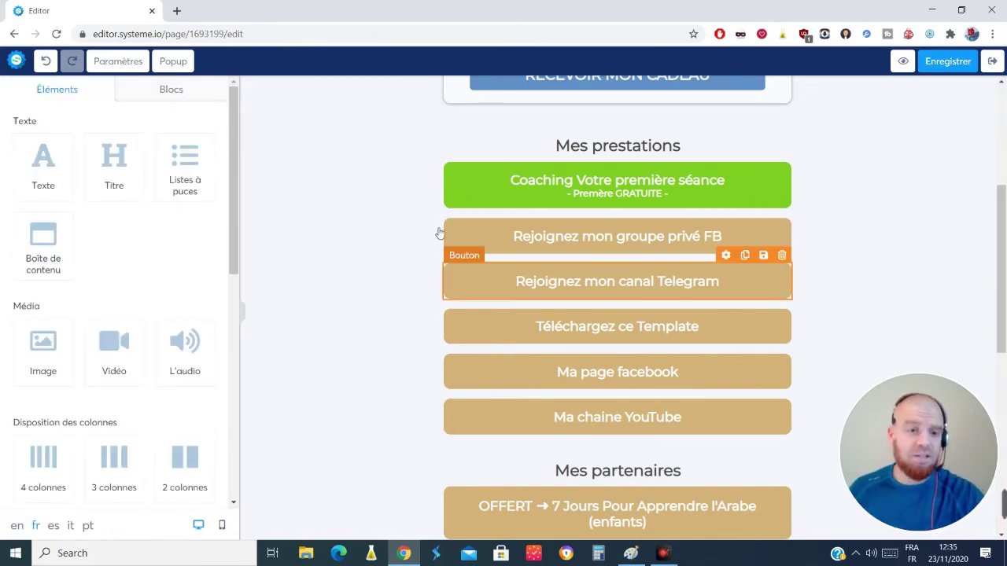
# Step: Review the redirect options after sign-up for the "RECEVOIR MON CADEAU" button in the gift form
pyautogui.moveTo(1004, 323); pyautogui.dragTo(1005, 270)
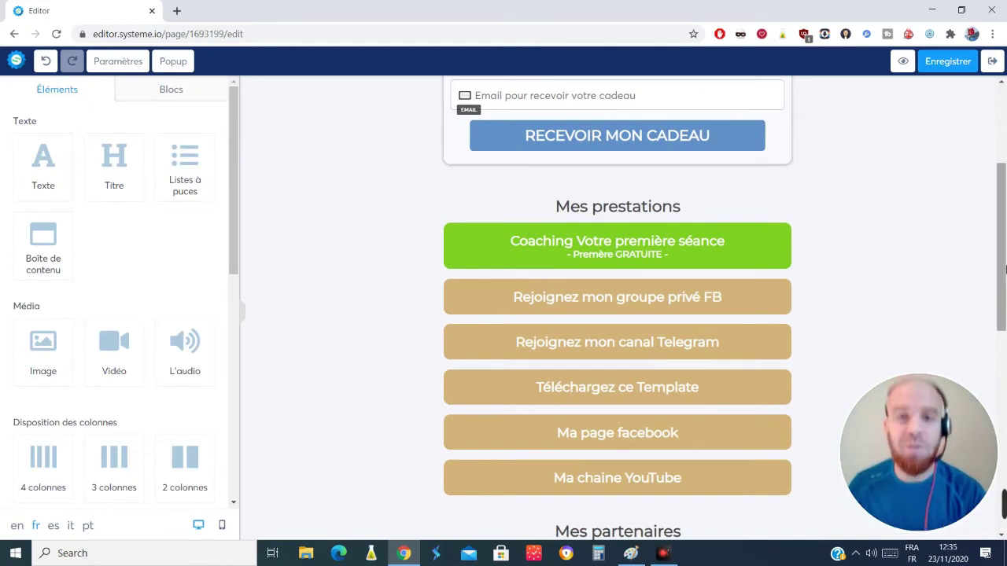
pyautogui.moveTo(1005, 270); pyautogui.dragTo(1003, 191)
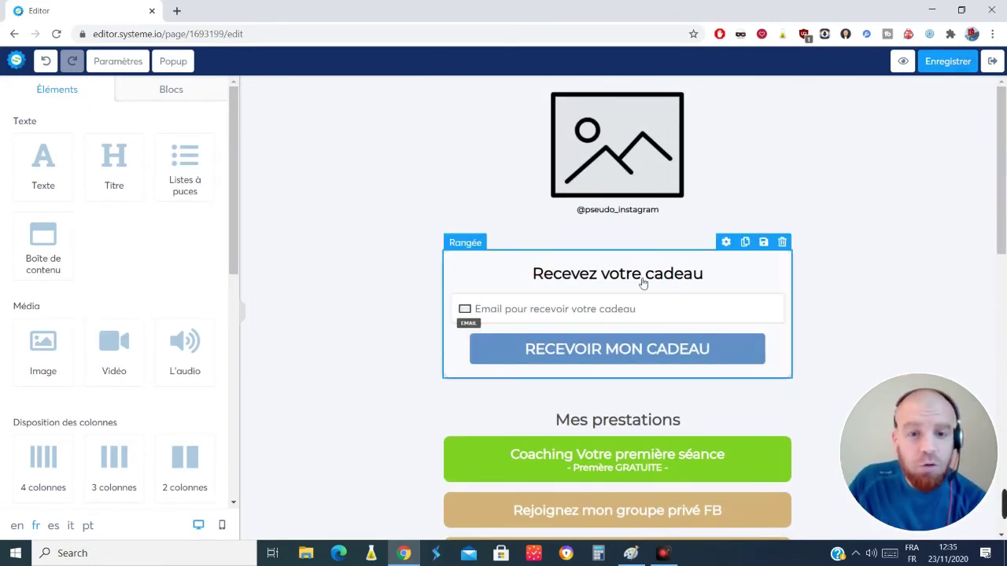
pyautogui.click(611, 355)
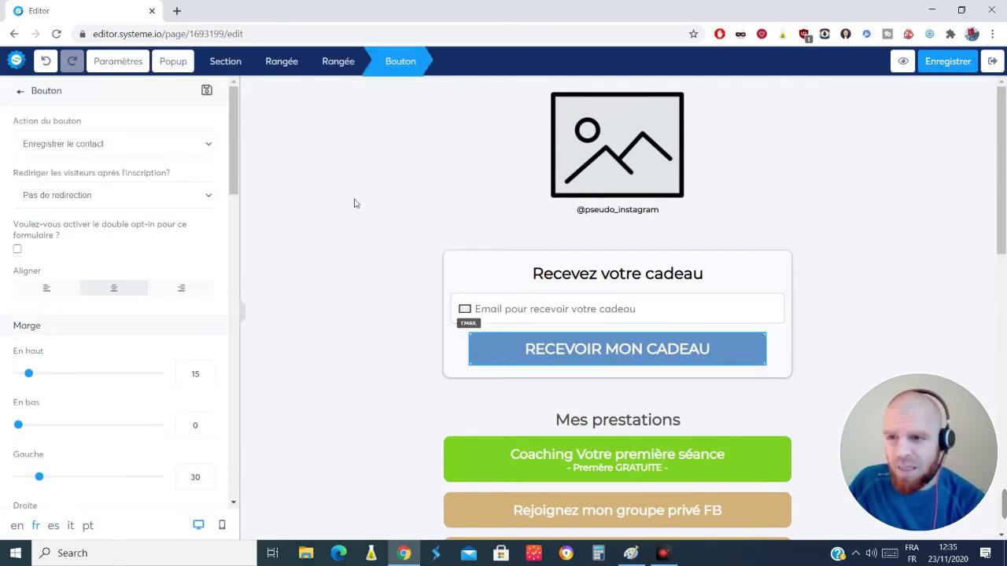
pyautogui.click(206, 194)
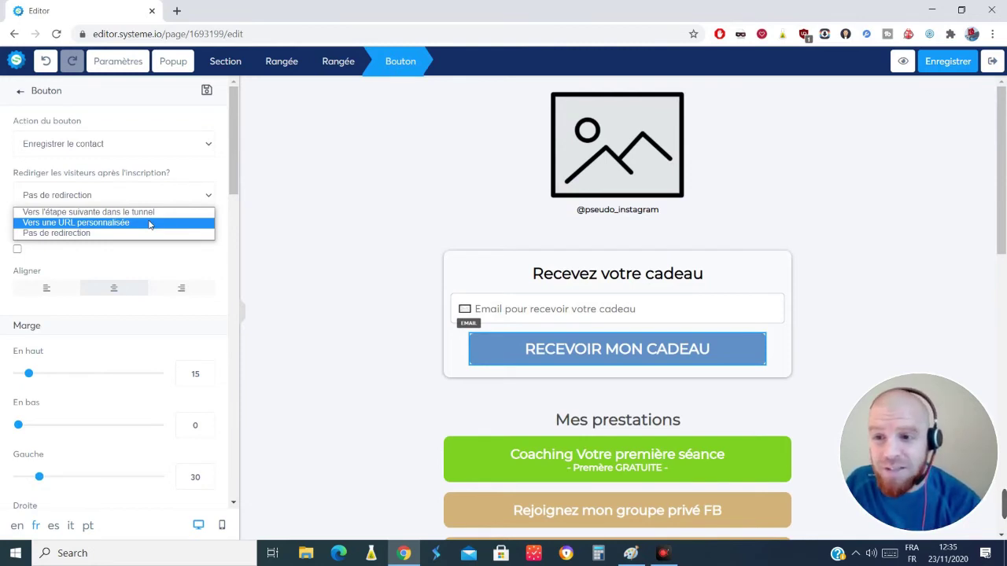
pyautogui.click(319, 145)
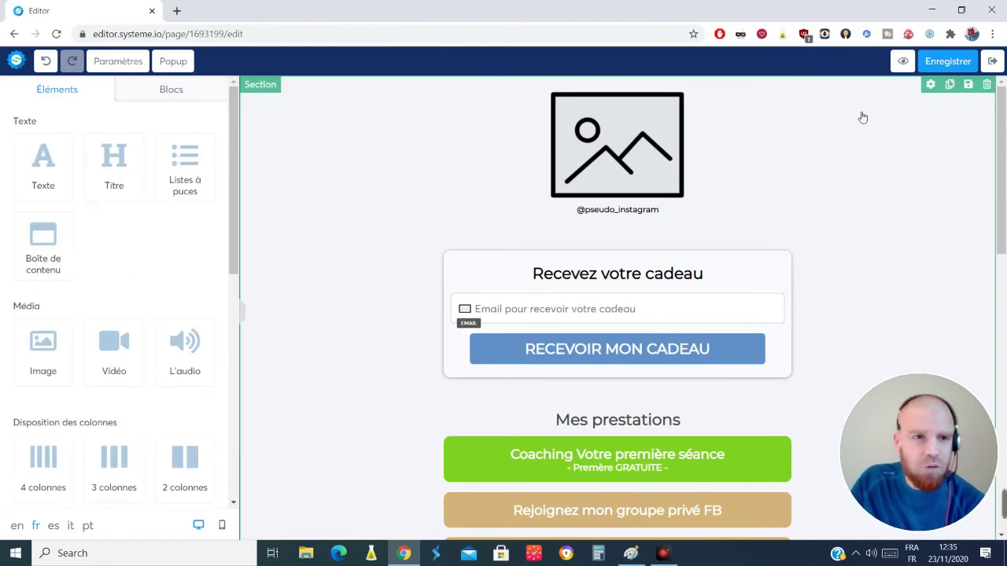
# Step: Save the page, then exit the editor to the capture page's automation rules in the funnel
pyautogui.click(950, 63)
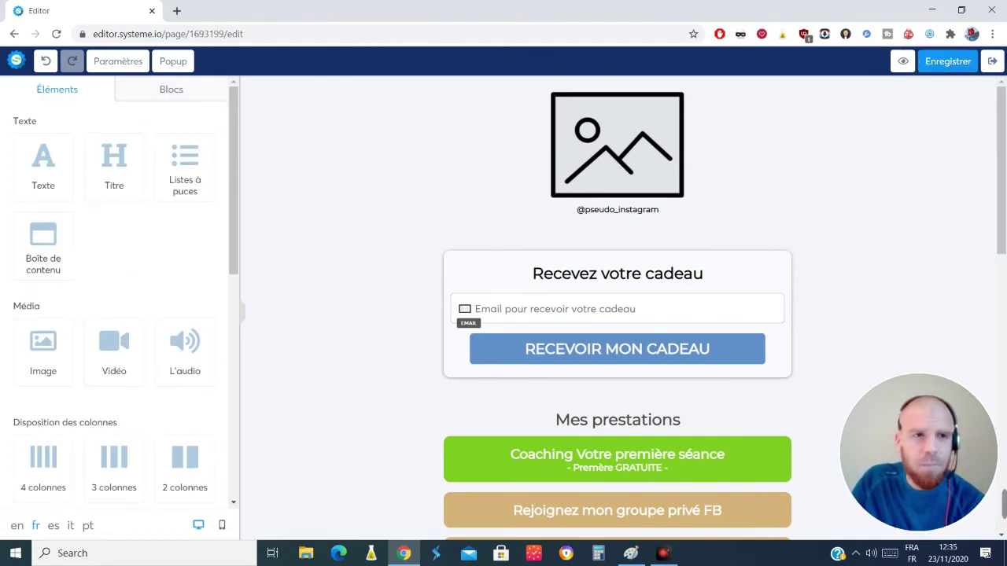
pyautogui.click(994, 63)
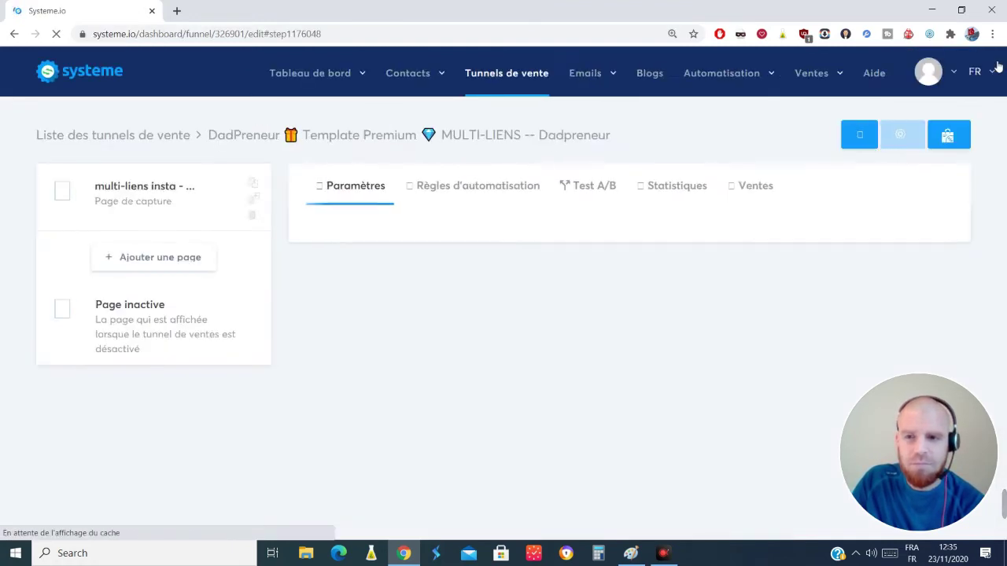
pyautogui.click(477, 192)
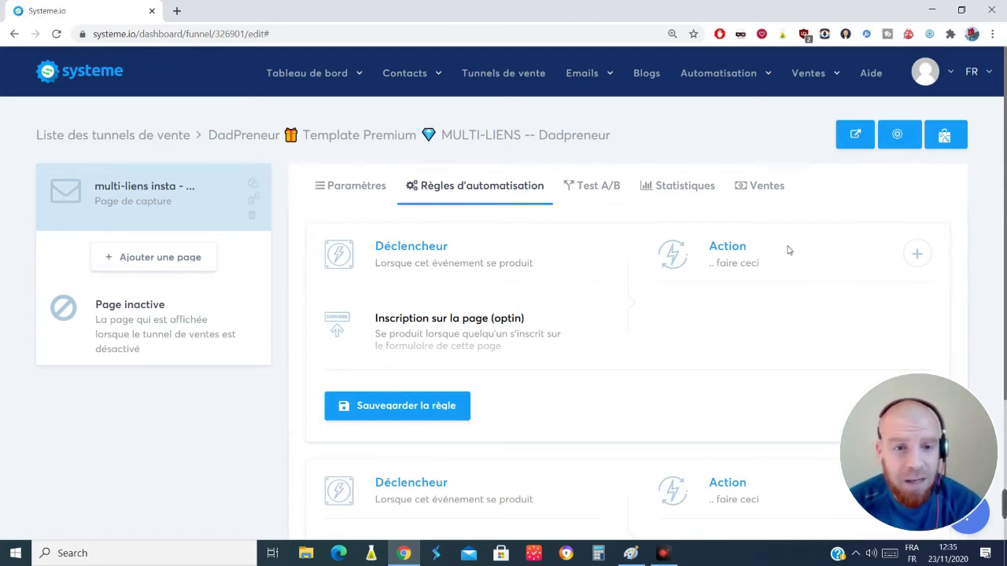
# Step: Add an "Ajouter un tag" action to the page optin rule with the tag 1bonplanparjour
pyautogui.click(919, 254)
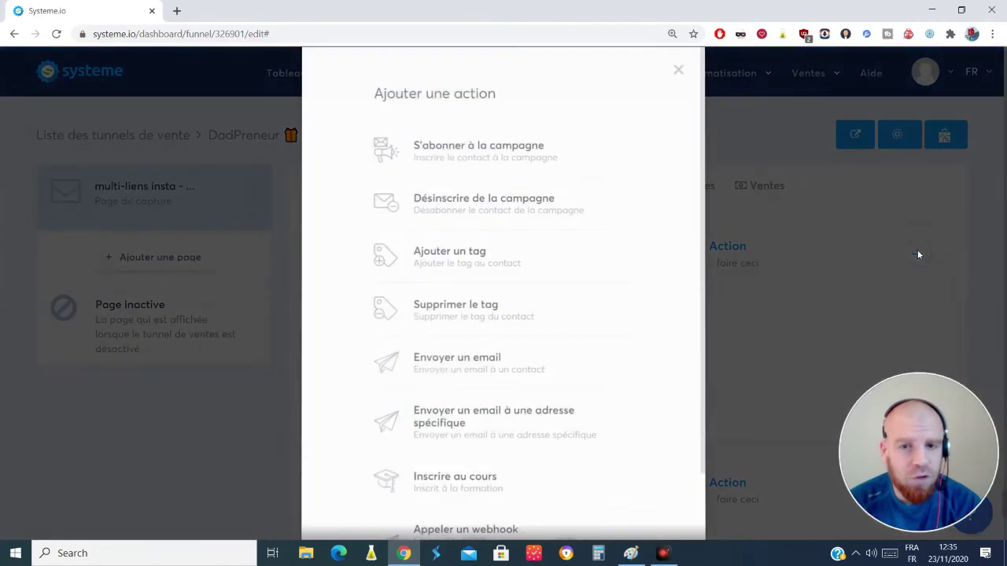
pyautogui.click(480, 262)
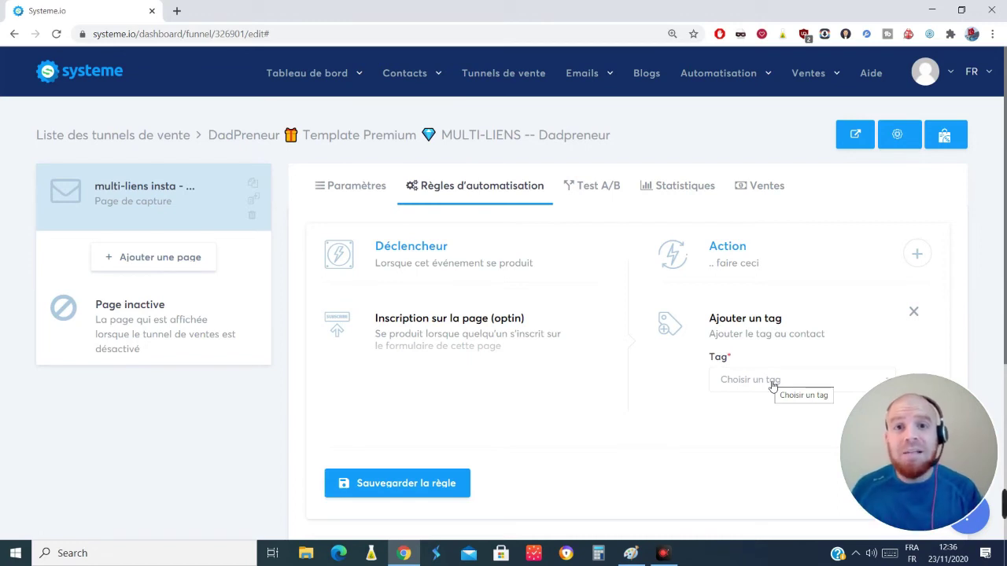
pyautogui.click(773, 384)
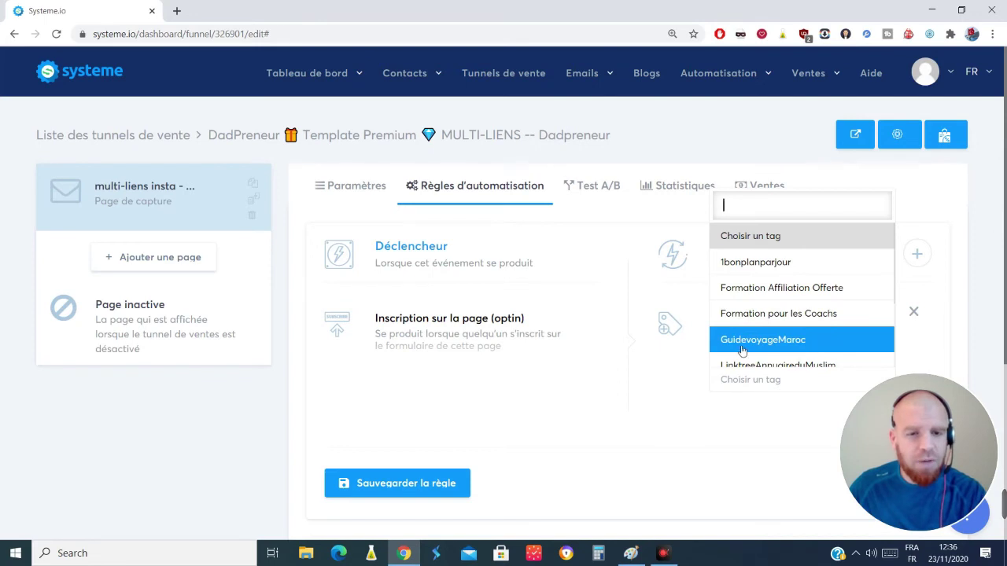
pyautogui.click(783, 272)
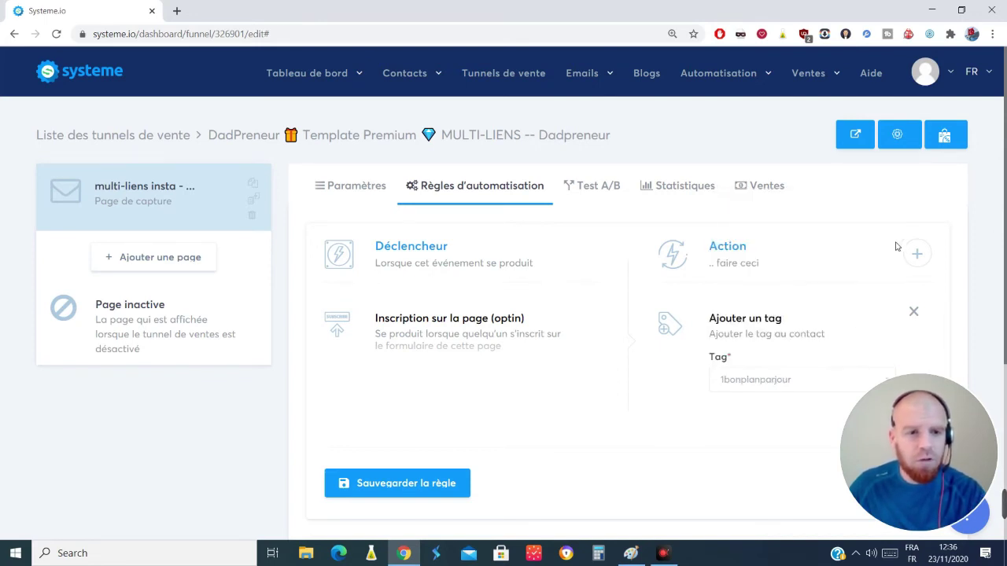
# Step: Add a "S'abonner à la campagne" action to the page optin rule and view the campaigns available for it
pyautogui.click(917, 253)
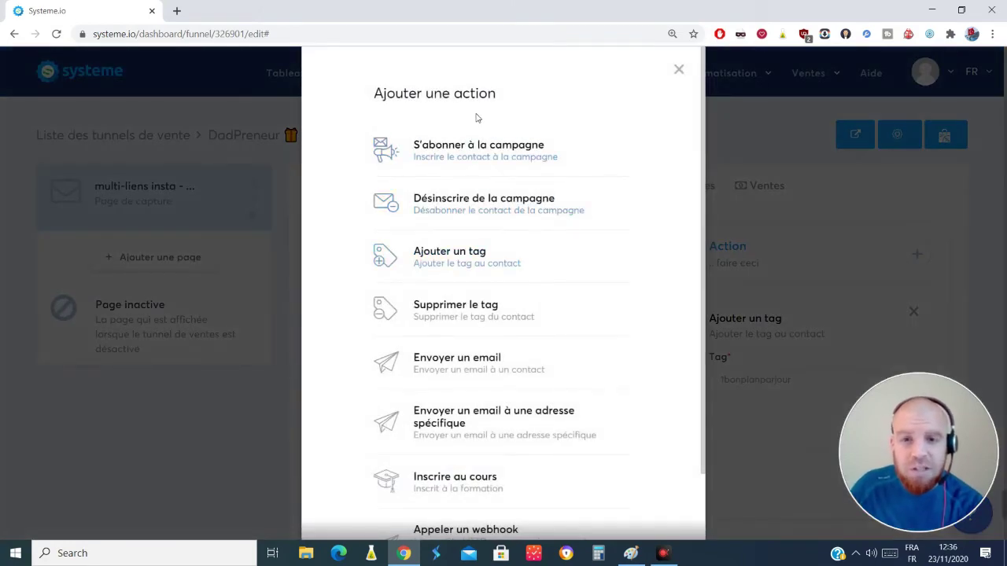
pyautogui.click(500, 152)
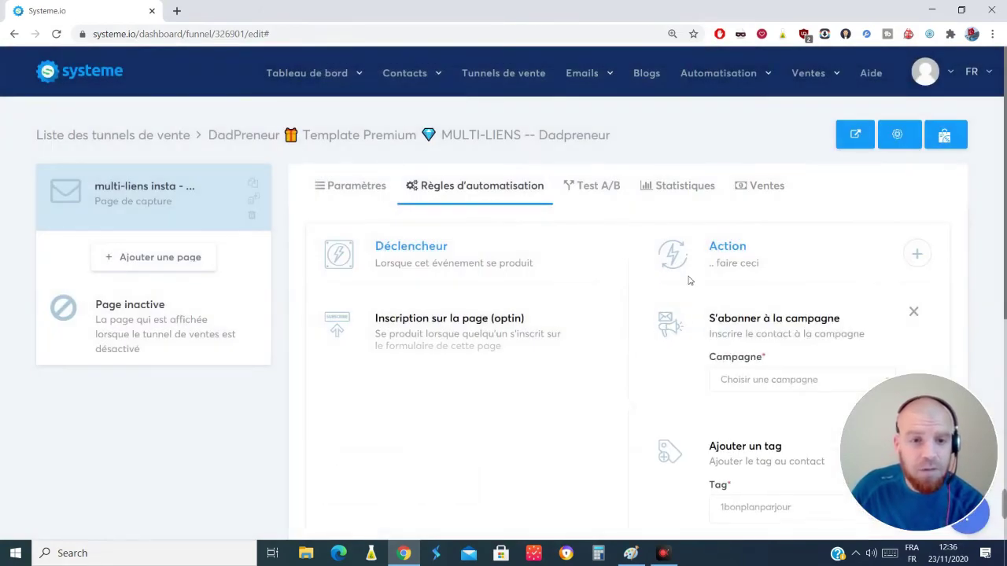
pyautogui.click(752, 384)
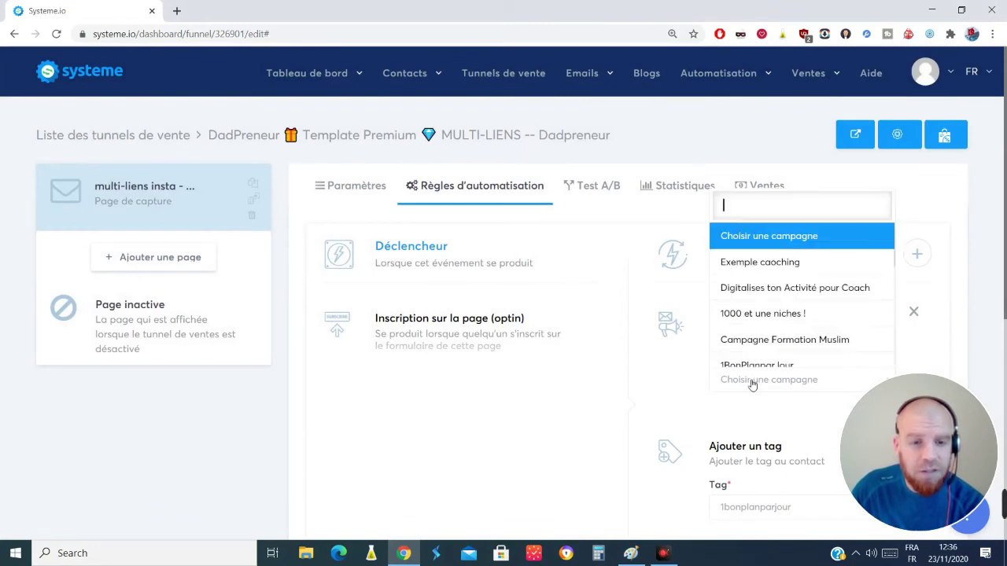
pyautogui.click(687, 376)
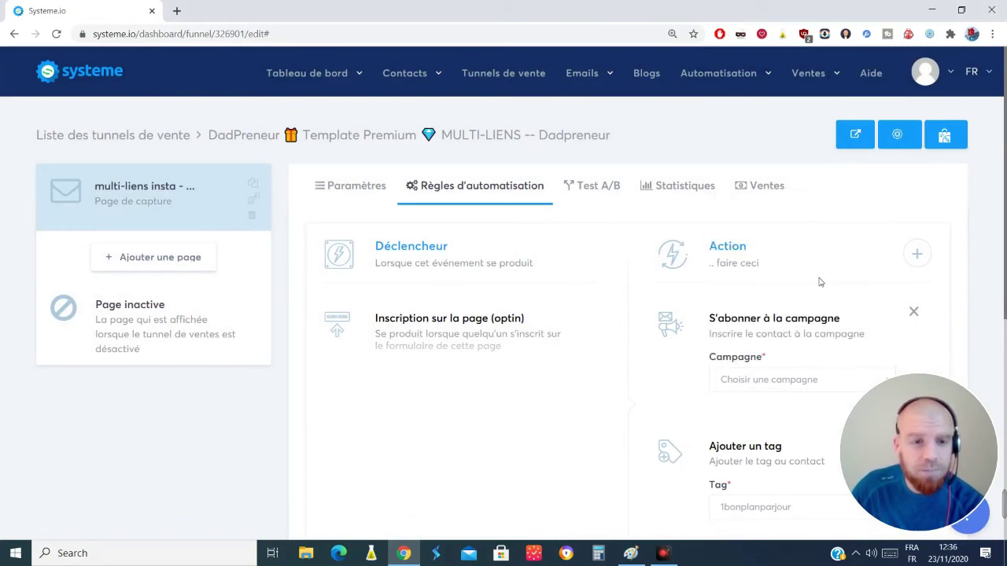
# Step: Add an "Envoyer un email" action to the page optin rule and review the form for composing its email
pyautogui.click(917, 254)
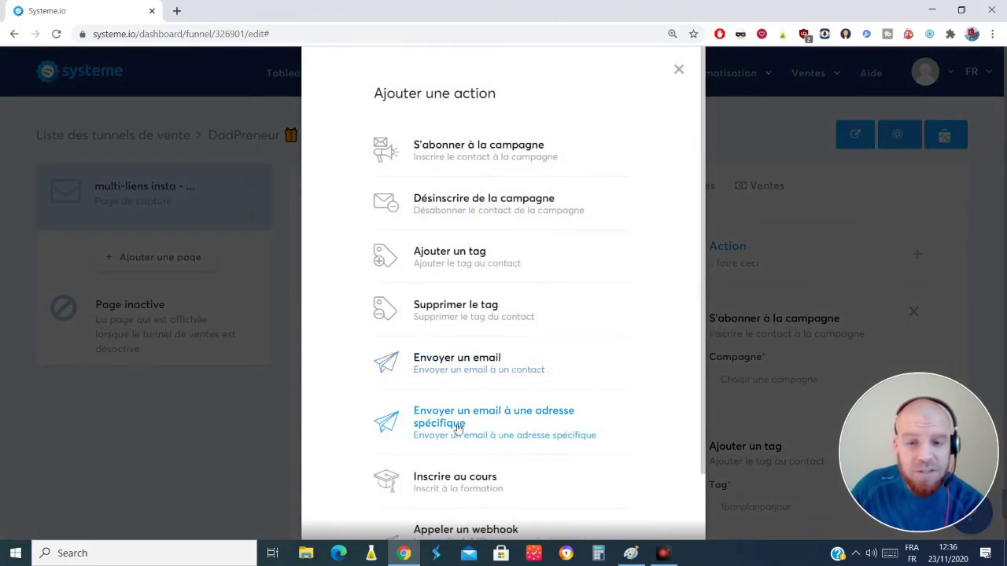
pyautogui.click(475, 361)
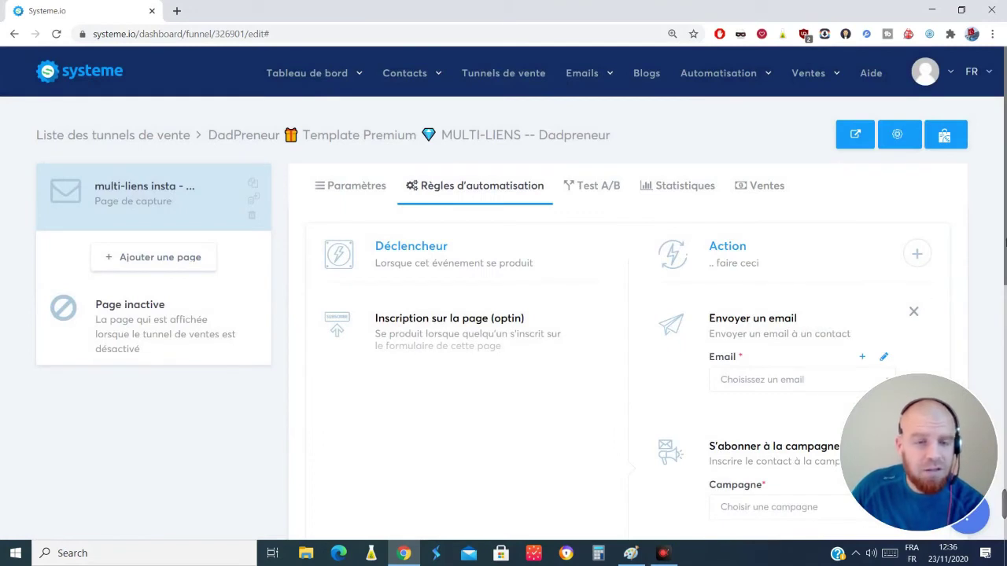
pyautogui.scroll(-1, 983, 302)
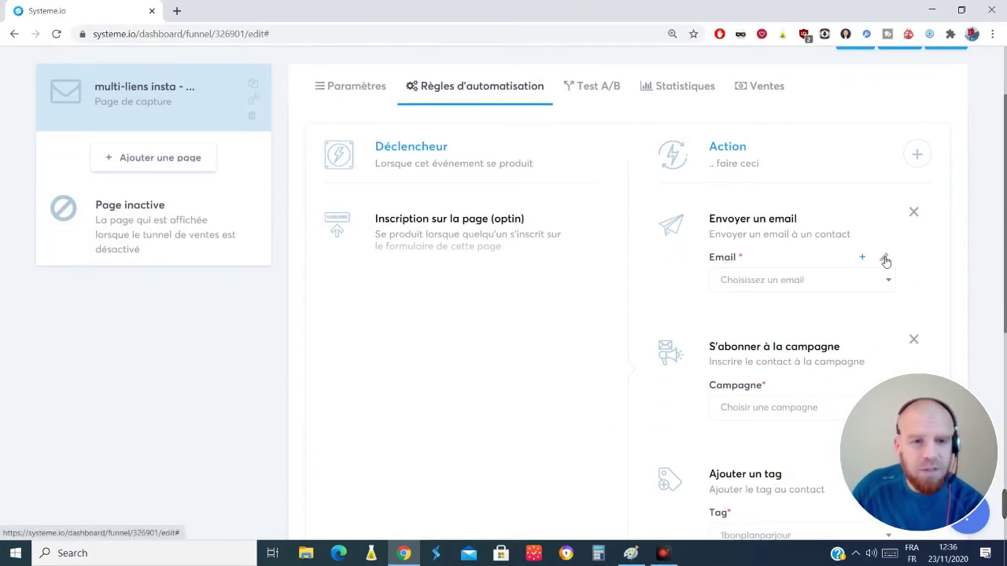
pyautogui.click(885, 260)
pyautogui.click(388, 265)
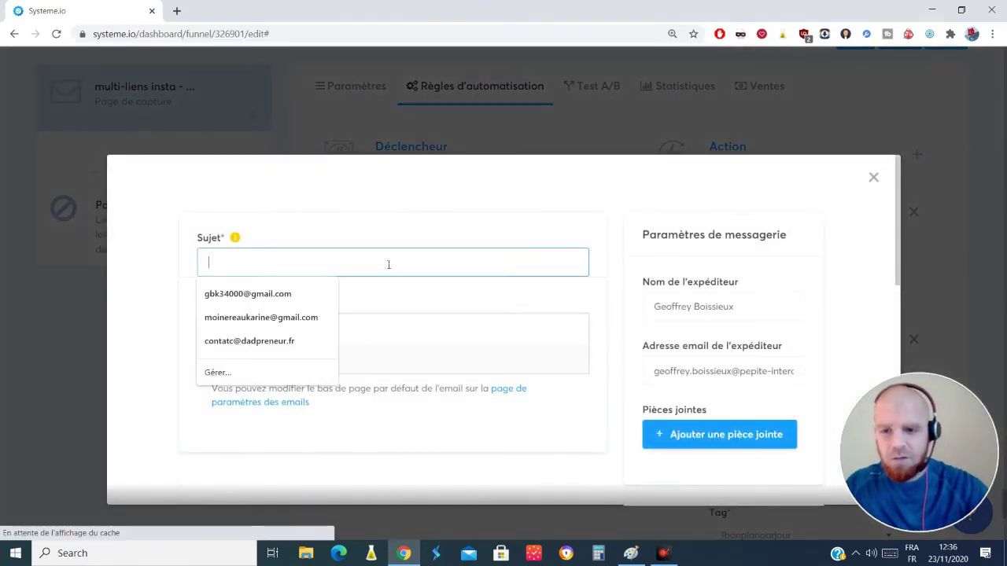
pyautogui.click(516, 234)
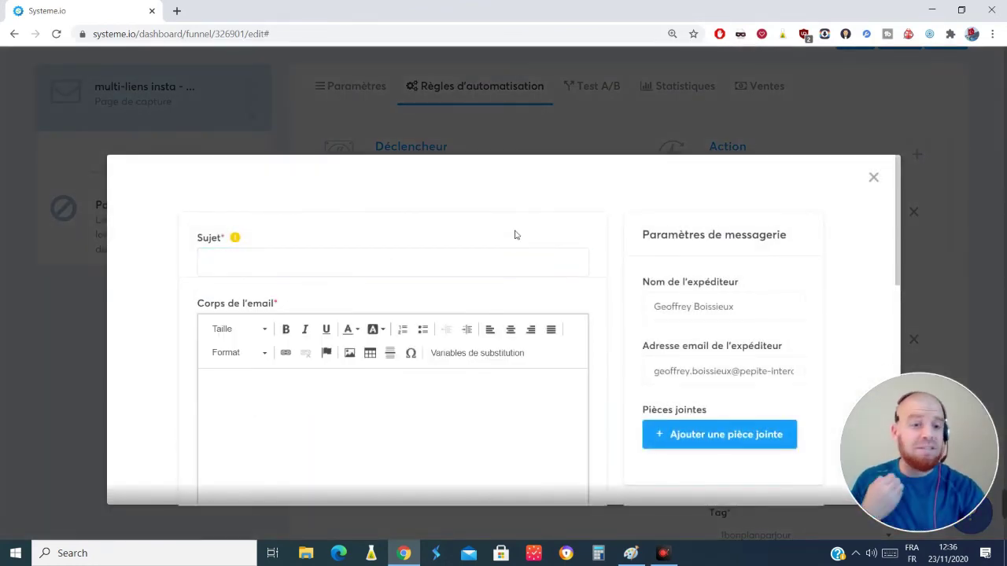
pyautogui.click(875, 178)
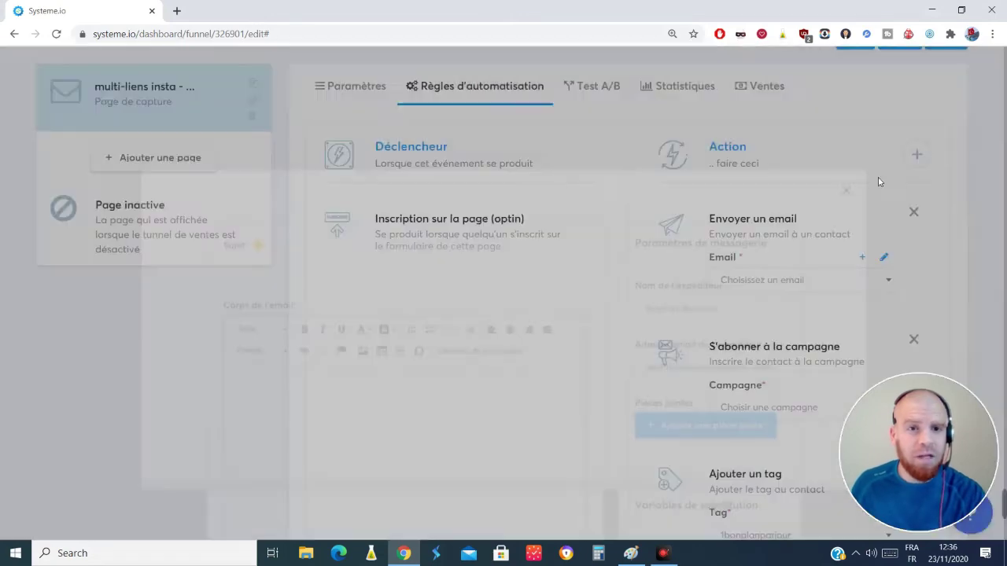
pyautogui.scroll(-3, 1000, 228)
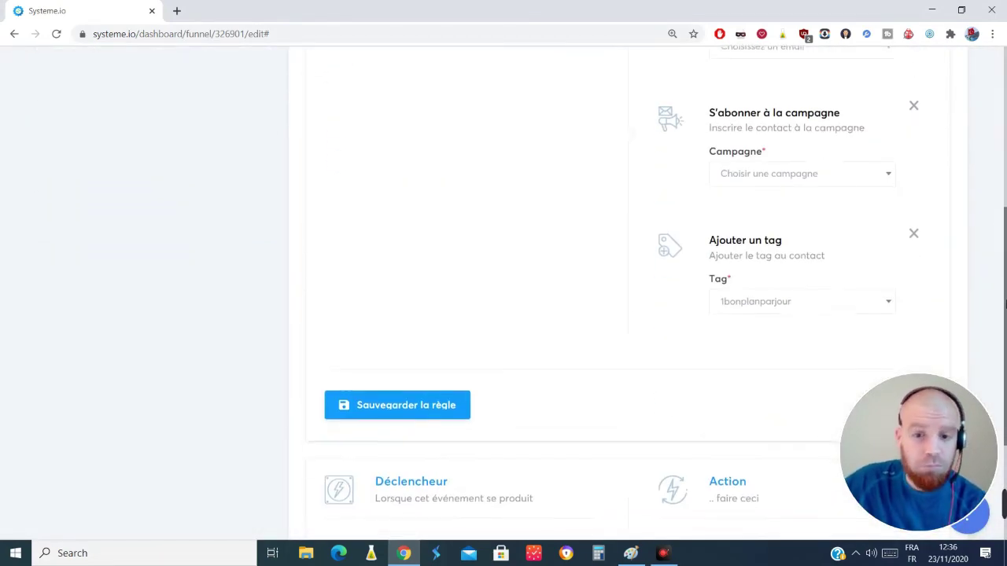
pyautogui.scroll(2, 1000, 228)
pyautogui.scroll(3, 1000, 228)
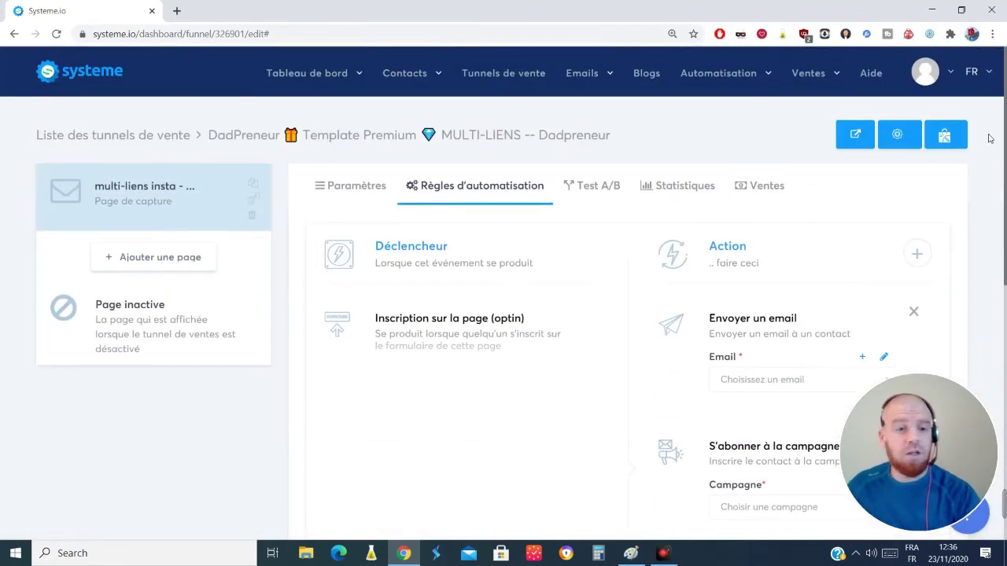
# Step: Review the step types available for a new funnel page, down to "Page d'information", without adding a page
pyautogui.click(183, 258)
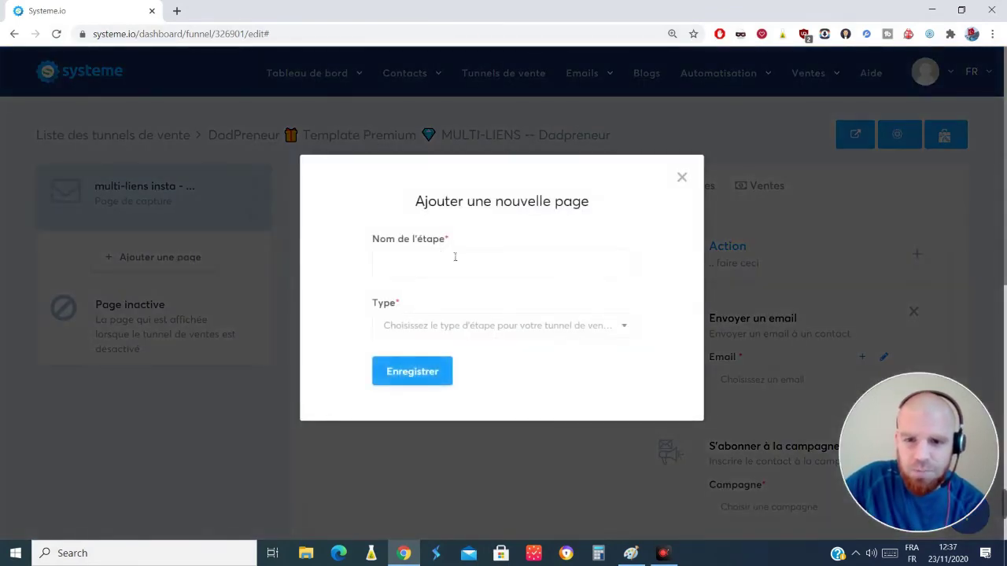
pyautogui.click(482, 330)
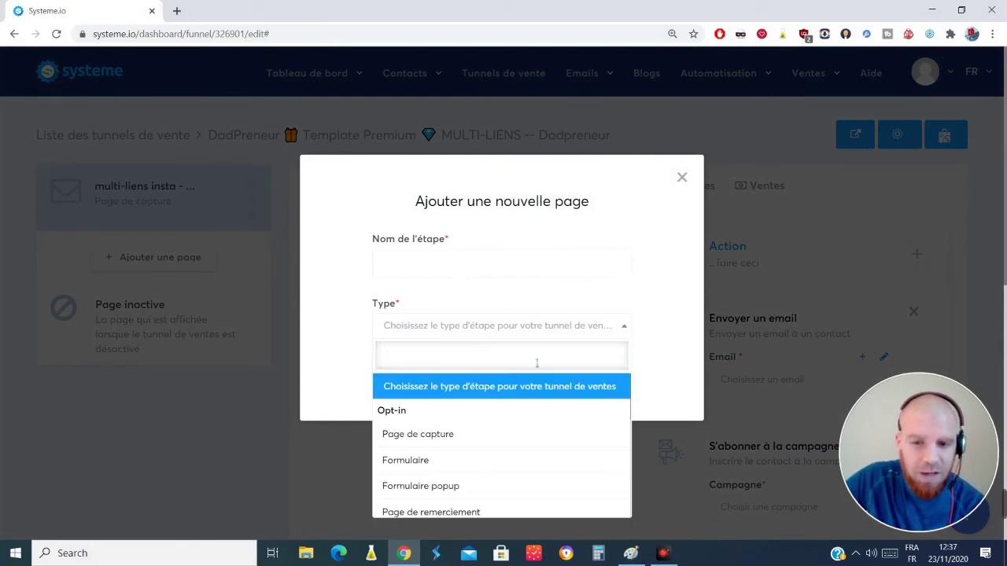
pyautogui.press('Down')
pyautogui.press('Down')
pyautogui.press('Down')
pyautogui.press('Down')
pyautogui.press('Down')
pyautogui.press('Down')
pyautogui.press('Down')
pyautogui.press('Down')
pyautogui.press('Down')
pyautogui.press('Down')
pyautogui.press('Down')
pyautogui.press('Down')
pyautogui.press('Down')
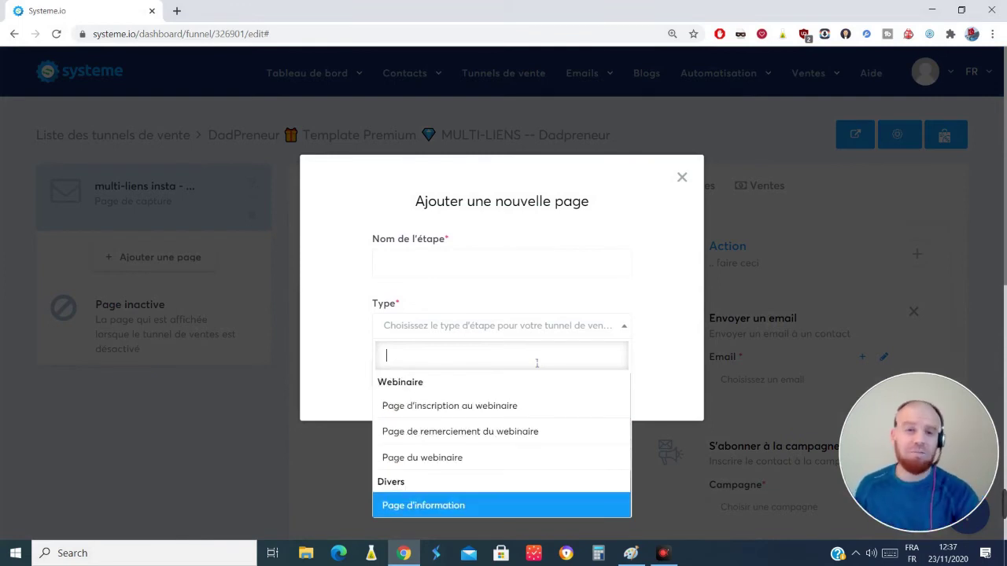
pyautogui.click(682, 178)
pyautogui.click(682, 178)
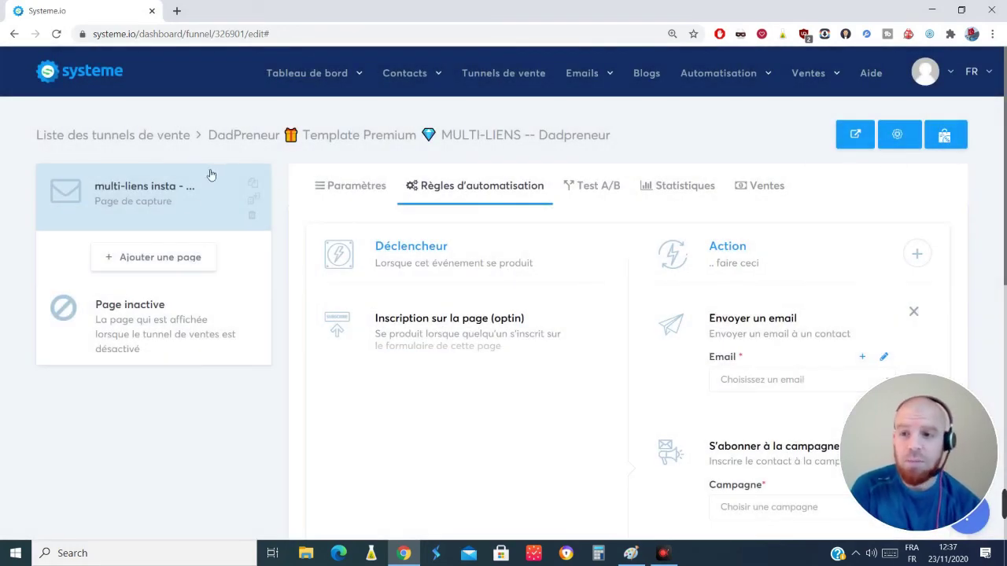
# Step: Copy the access link of the multi-liens insta capture page from its settings
pyautogui.click(189, 200)
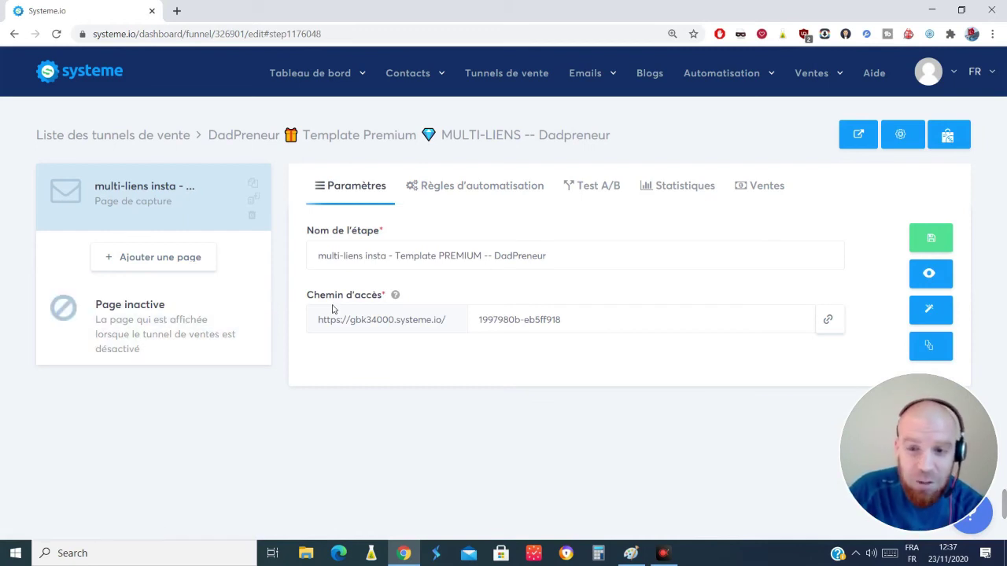
pyautogui.click(831, 324)
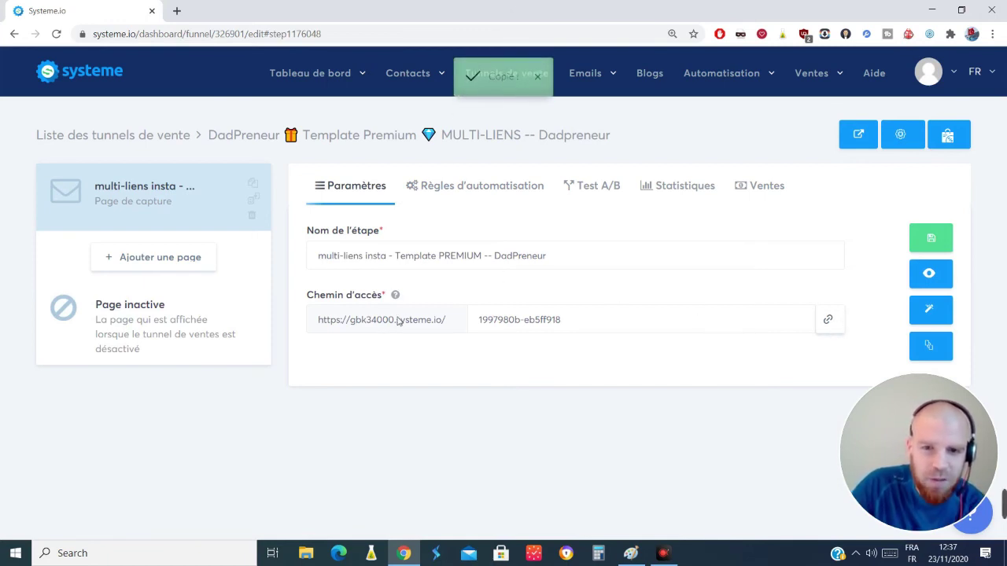
# Step: Start entering the bit.ly address in a new browser tab, and return to the capture page's settings
pyautogui.click(177, 11)
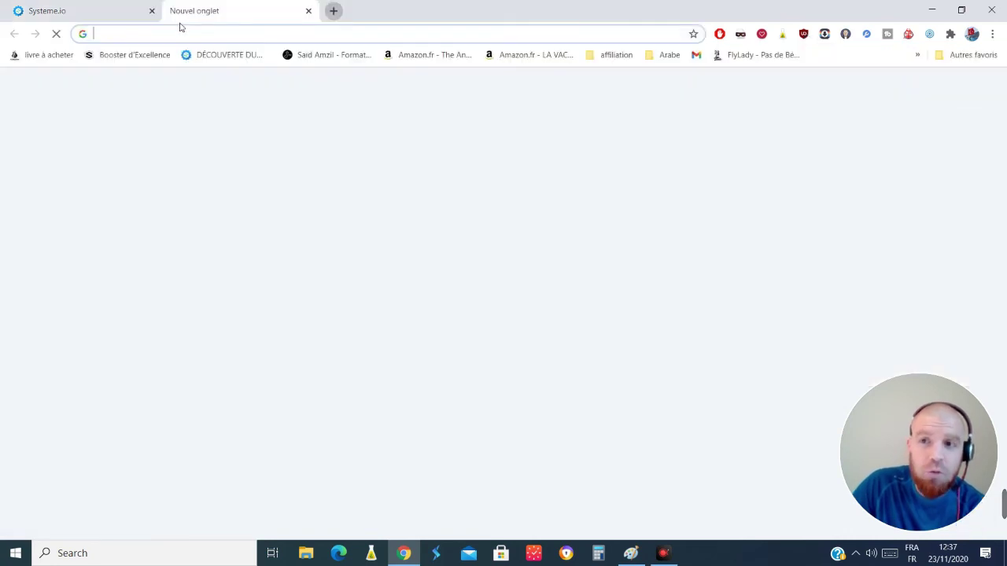
pyautogui.click(198, 36)
pyautogui.write('bit')
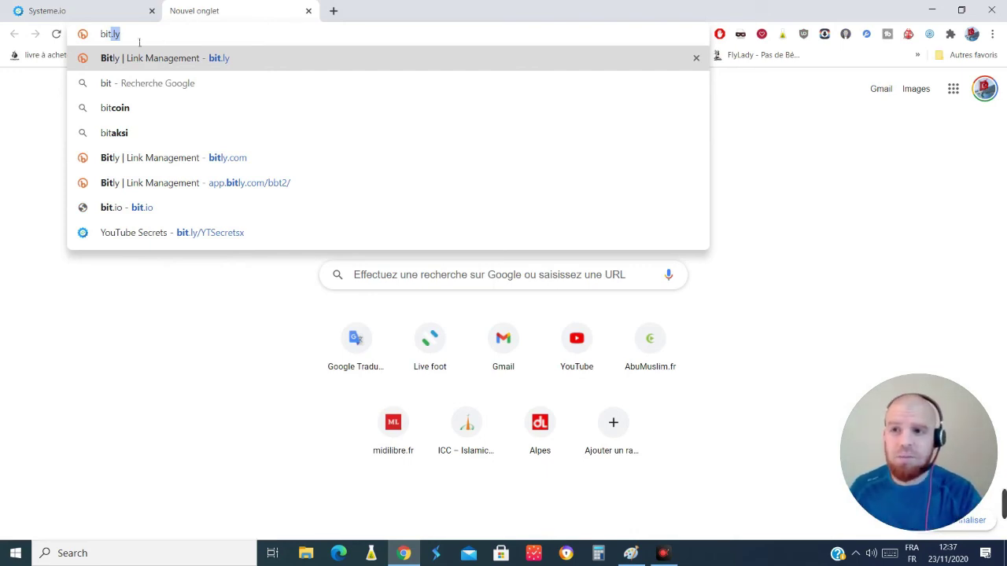
pyautogui.click(89, 4)
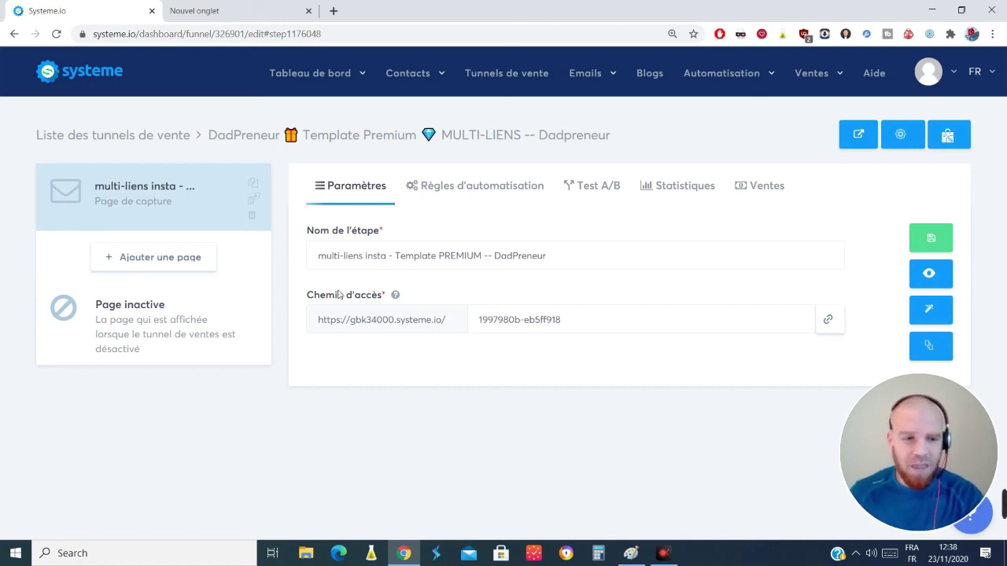
pyautogui.moveTo(1005, 527)
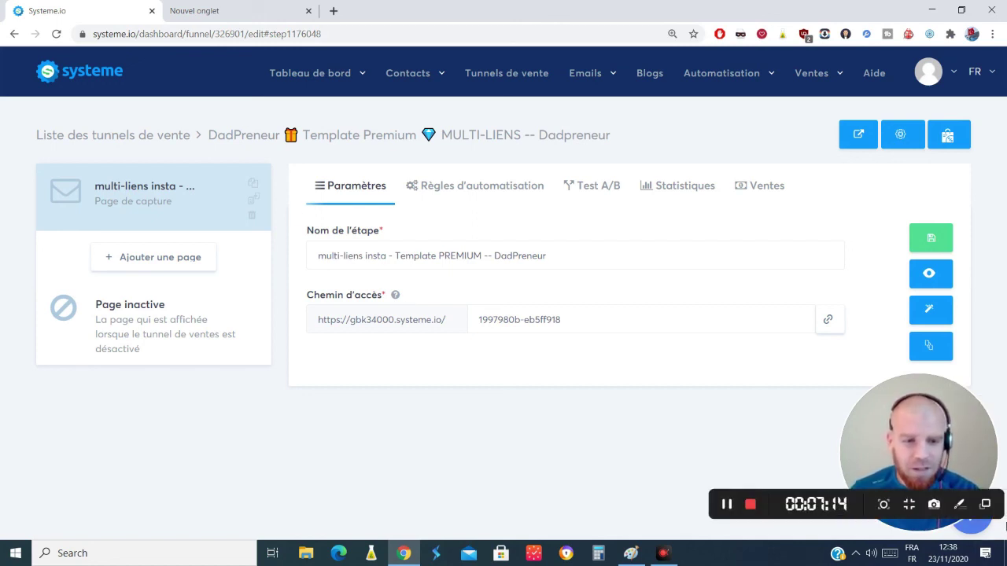